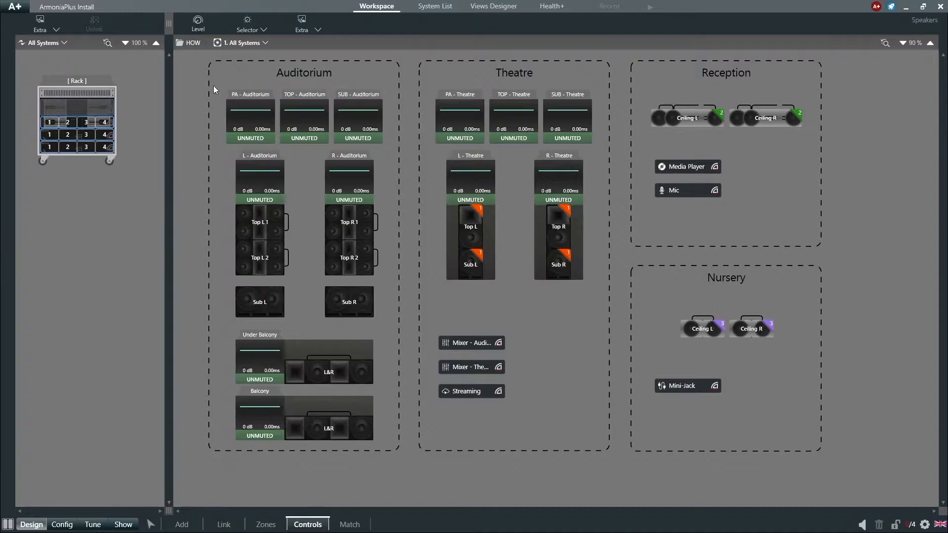
- Add a Level control, a Source selector and a Scene selector to the workspace
click(247, 24)
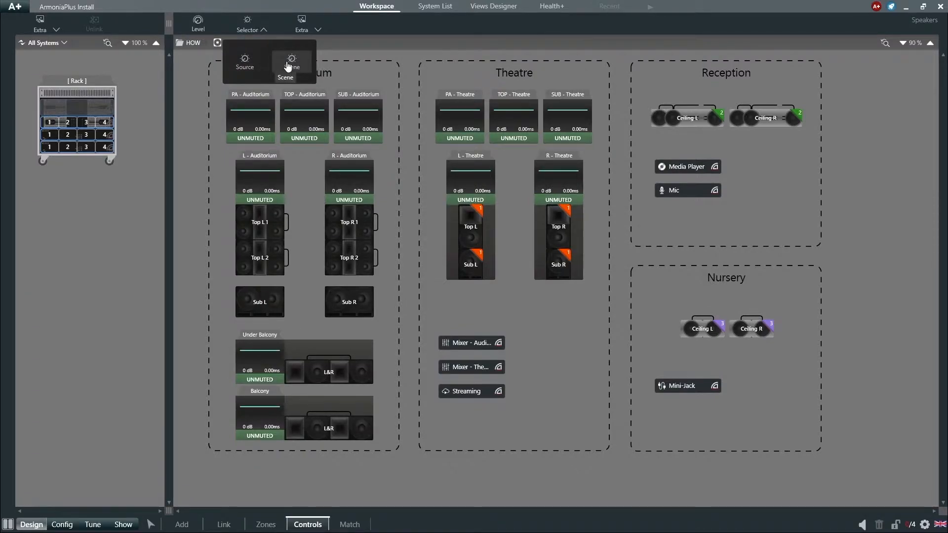
click(257, 32)
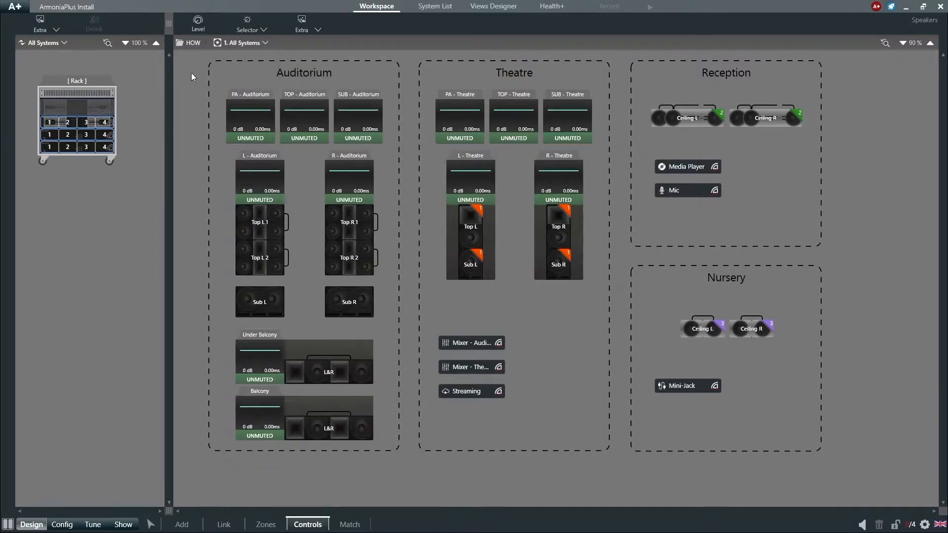
click(198, 22)
click(250, 32)
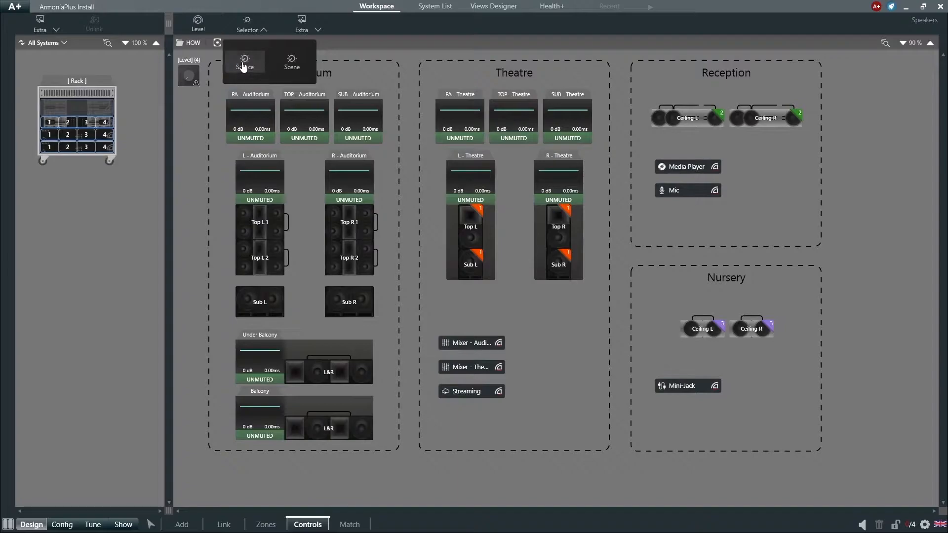
click(245, 61)
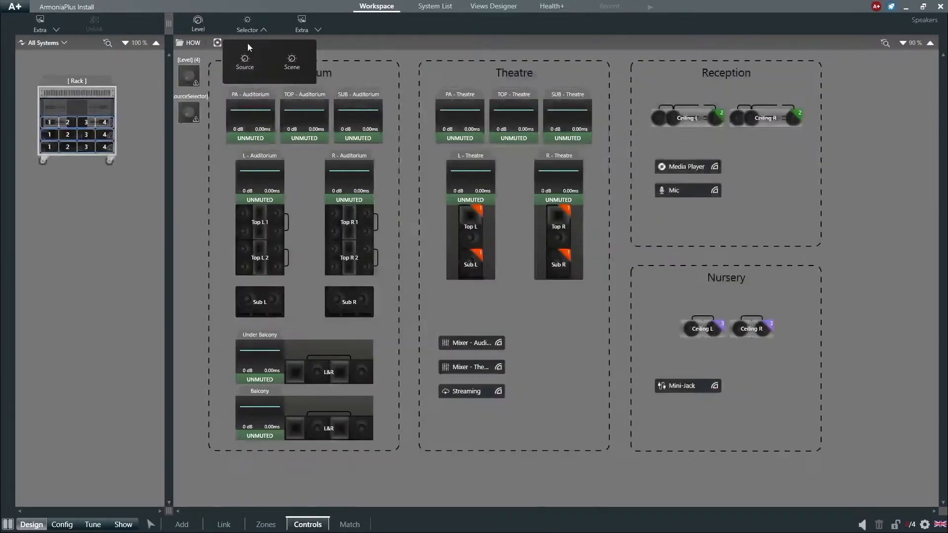
click(293, 65)
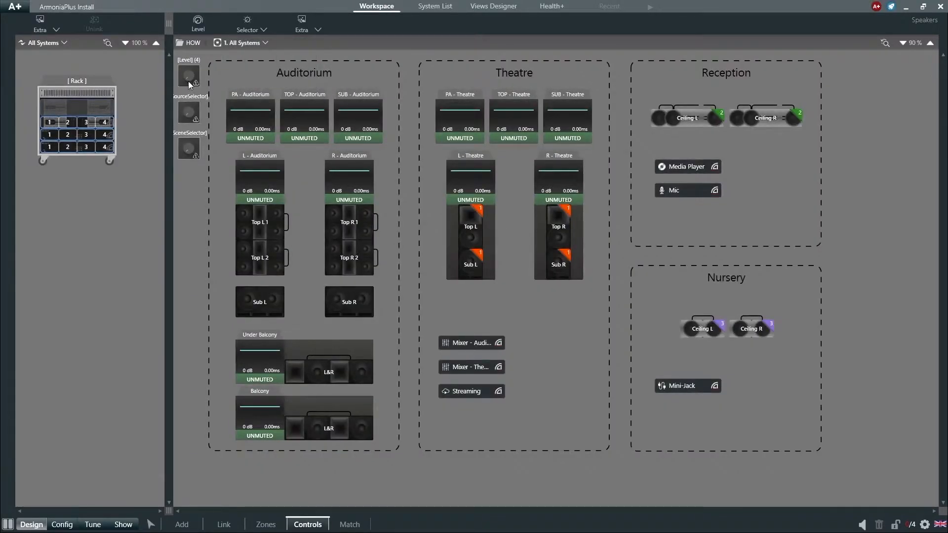
- Select the three new controls and move them together into the Theatre area, beside the mixer and streaming sources
click(189, 84)
shift+click(188, 149)
drag(188, 149, 548, 377)
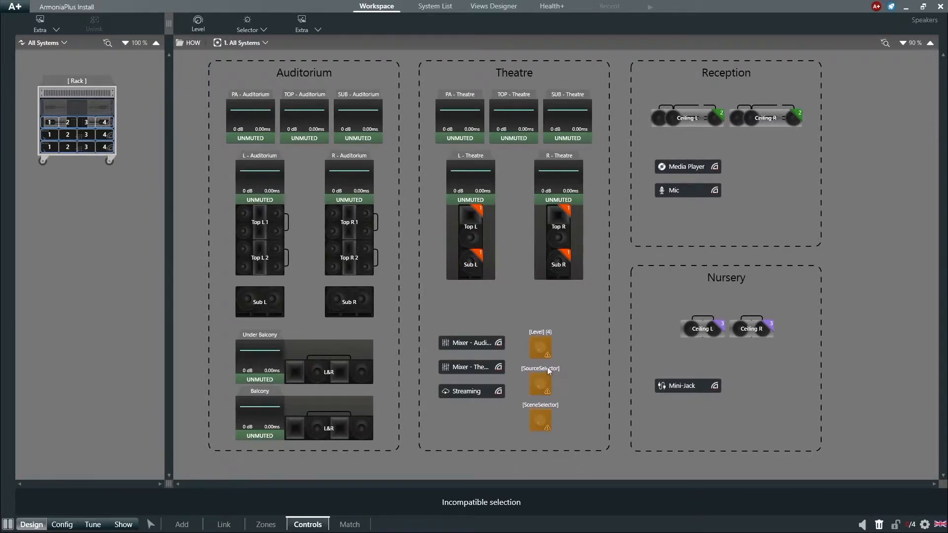
- Arrange the controls with the scene selector beside the source selector and the Level control centred above them
ctrl+click(547, 345)
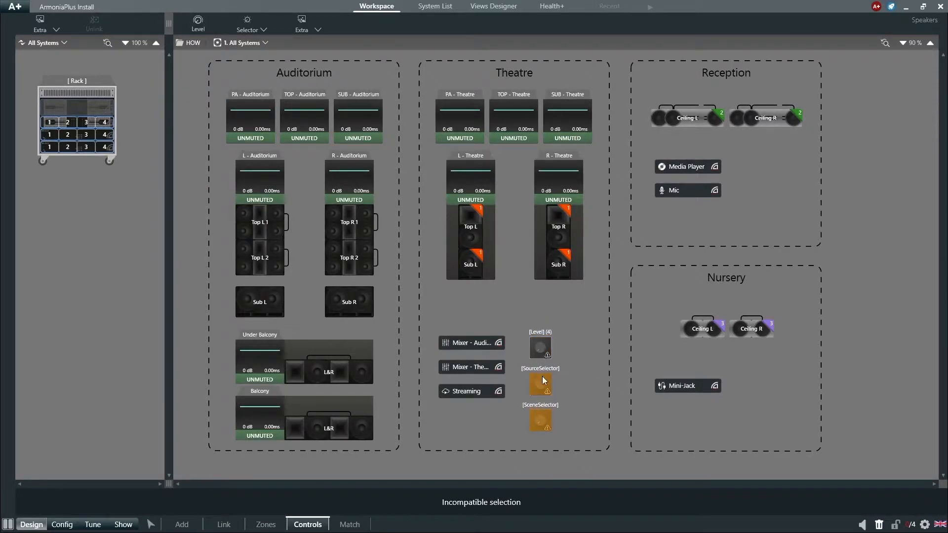
ctrl+click(538, 421)
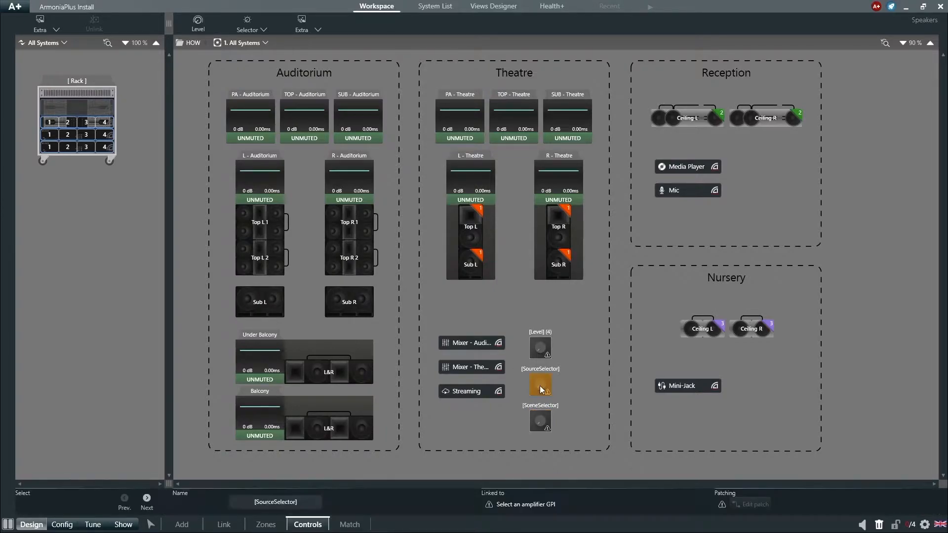
click(542, 423)
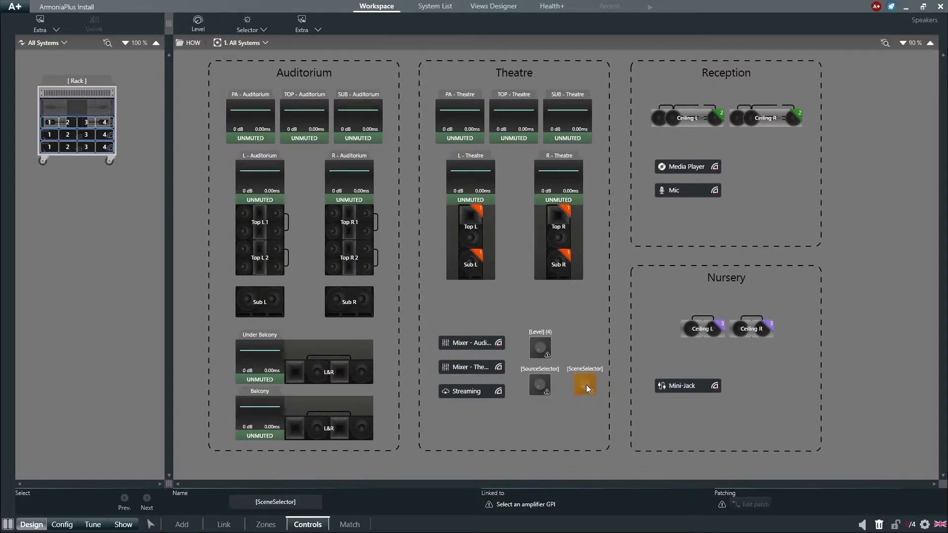
click(539, 349)
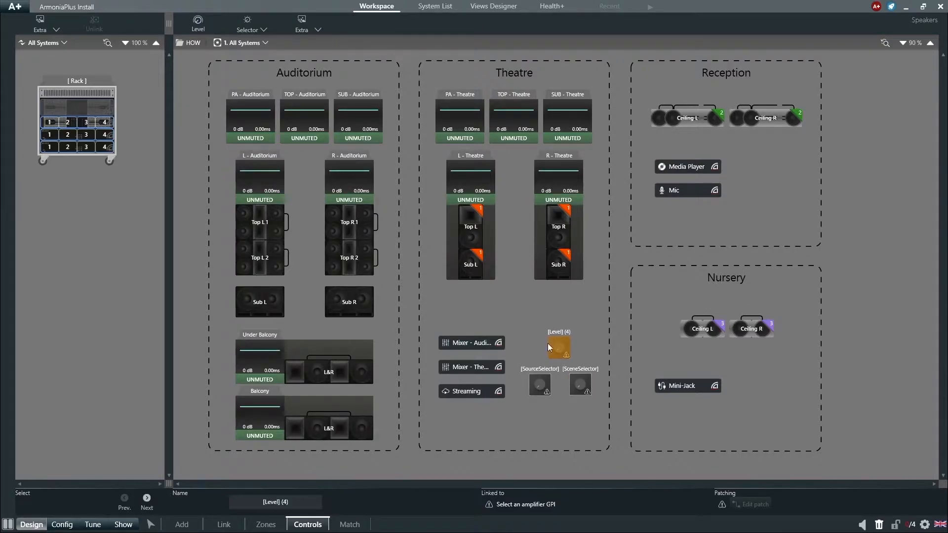
click(470, 298)
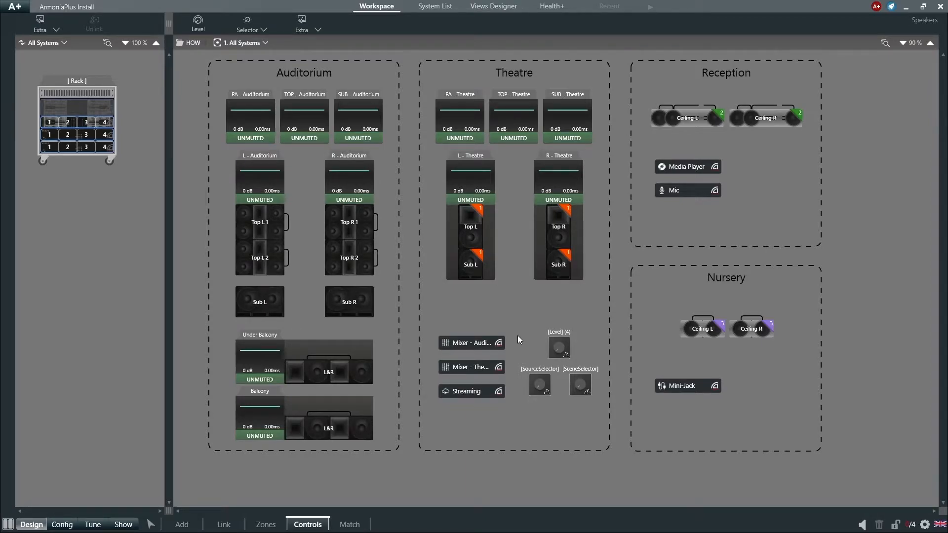
- Link the Level control, source selector and scene selector to GPI 1, 2 and 3 of the Quattrocanali 2404 DSP+D amplifier
click(554, 346)
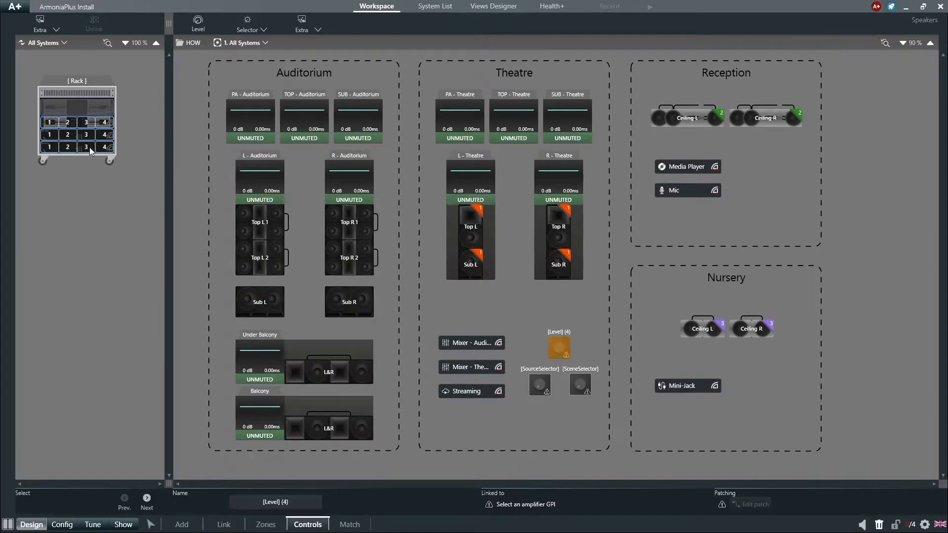
click(54, 127)
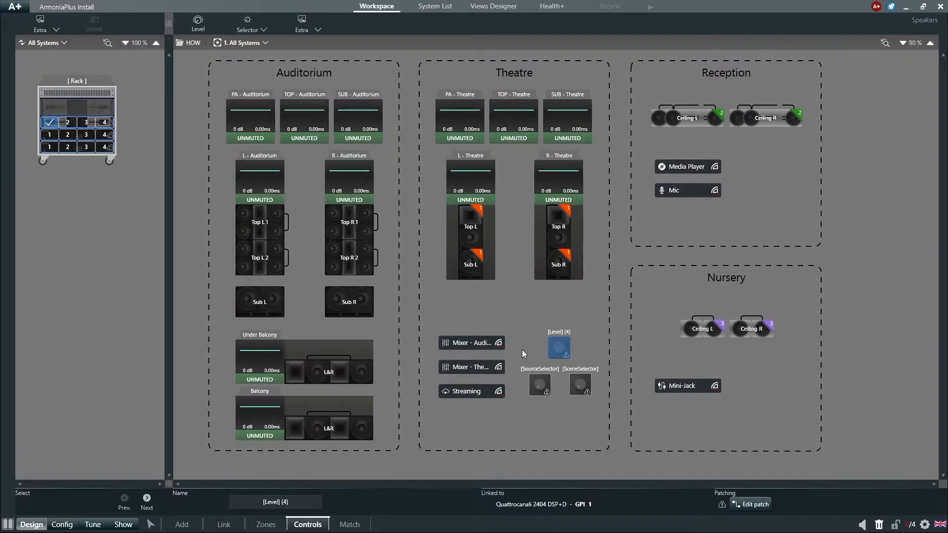
click(539, 381)
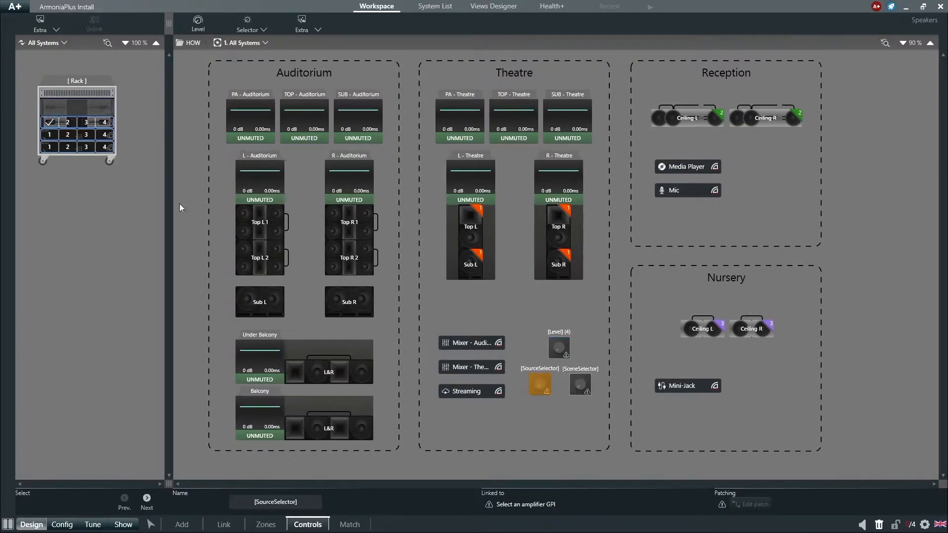
click(68, 124)
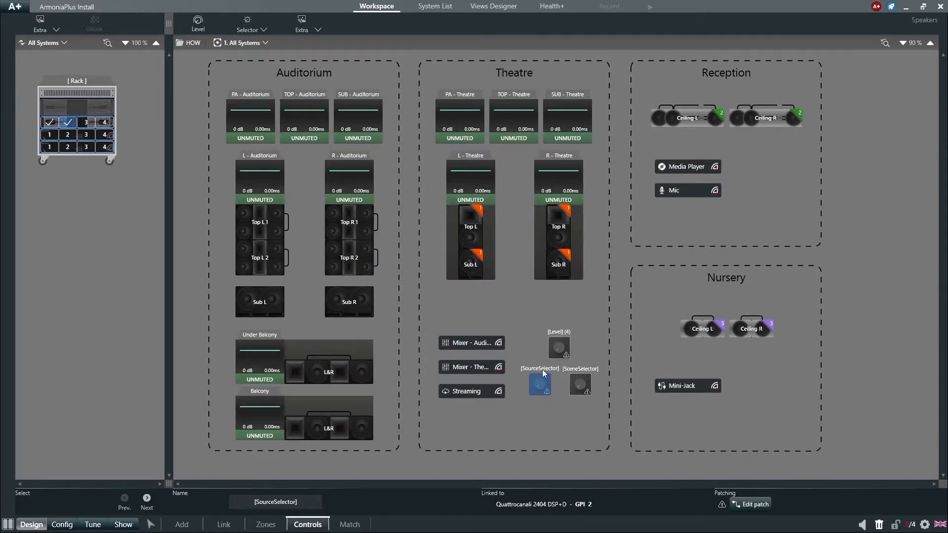
click(581, 383)
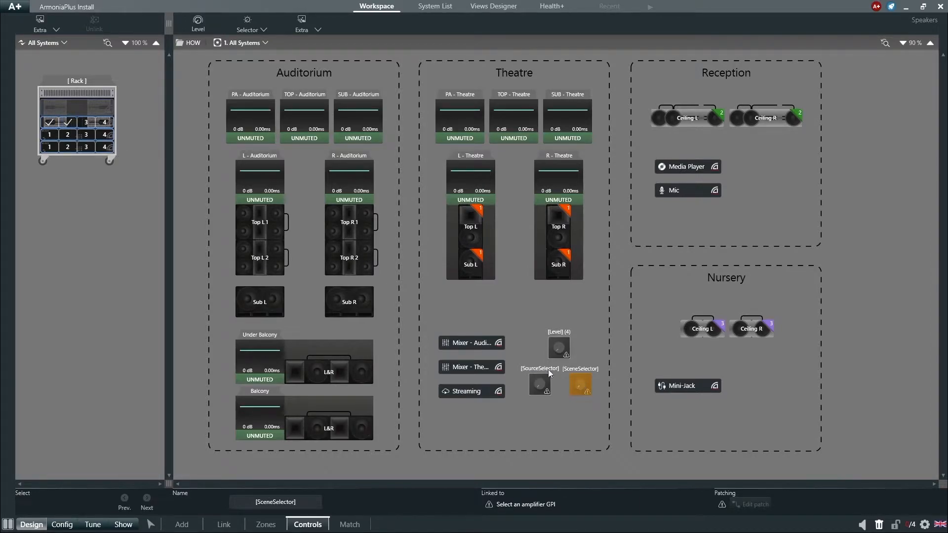
click(90, 125)
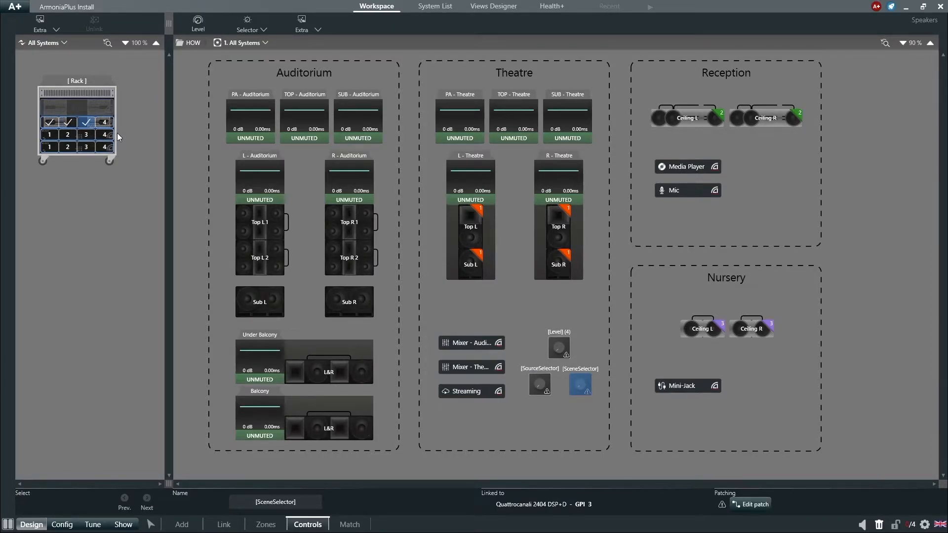
- Patch the Level control to the Theatre zone
click(560, 347)
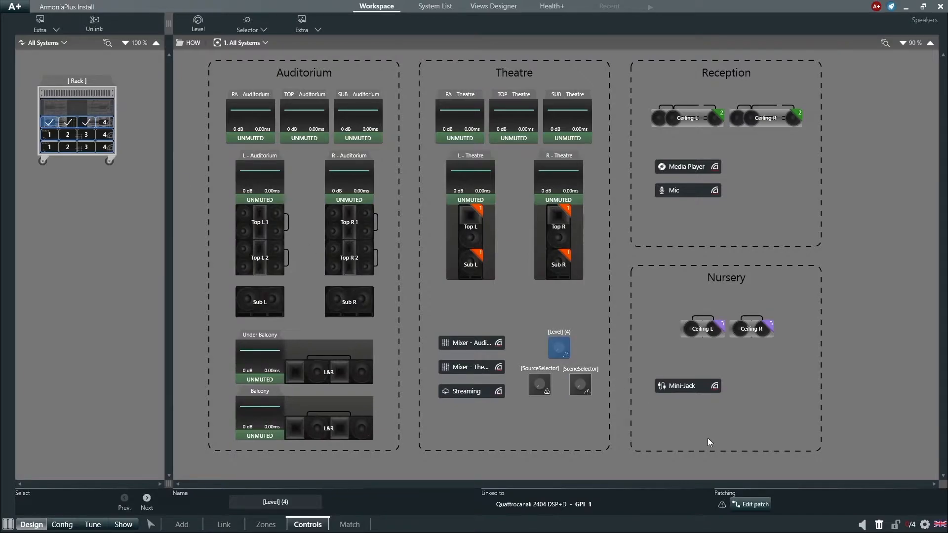
click(744, 504)
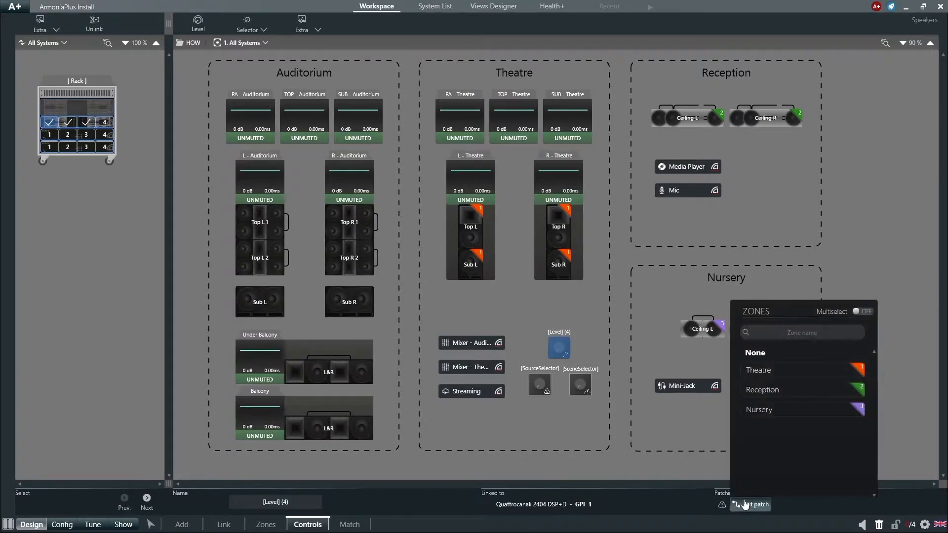
click(795, 375)
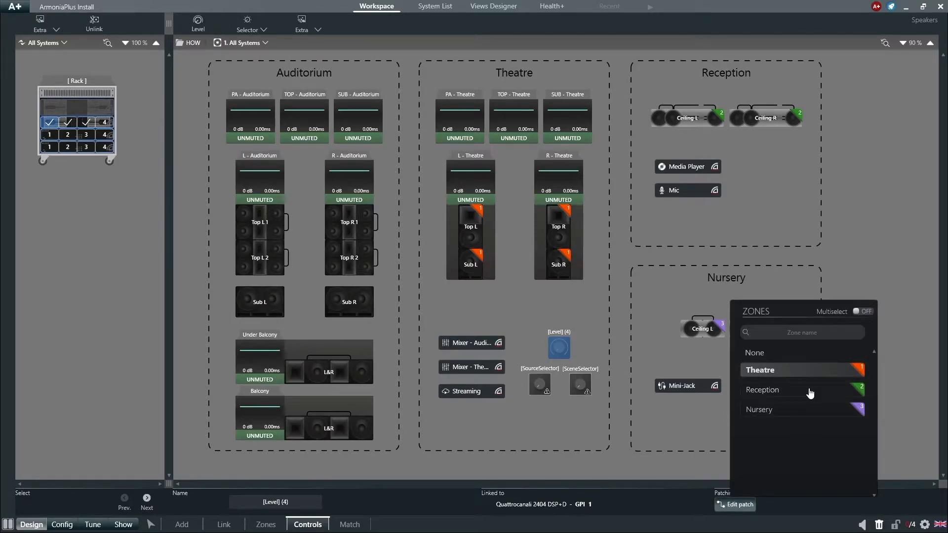
- Clear the Level control's patch and try Multiselect by toggling the Theatre, Reception and Nursery zones
click(811, 376)
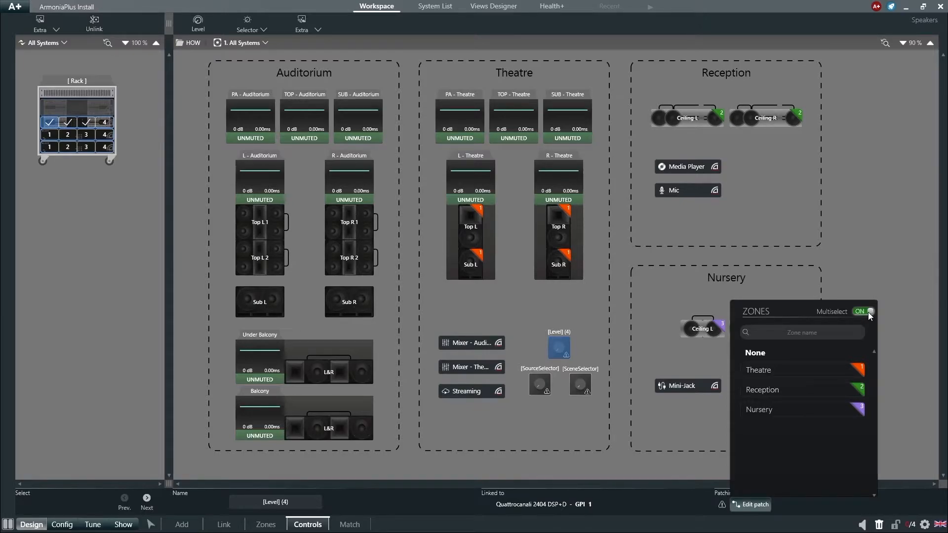
click(837, 371)
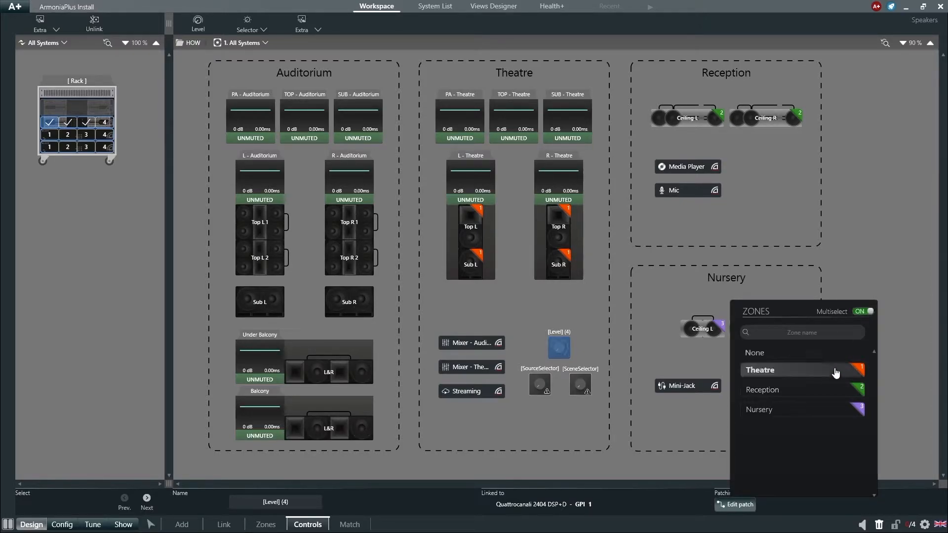
click(828, 394)
click(828, 410)
click(828, 412)
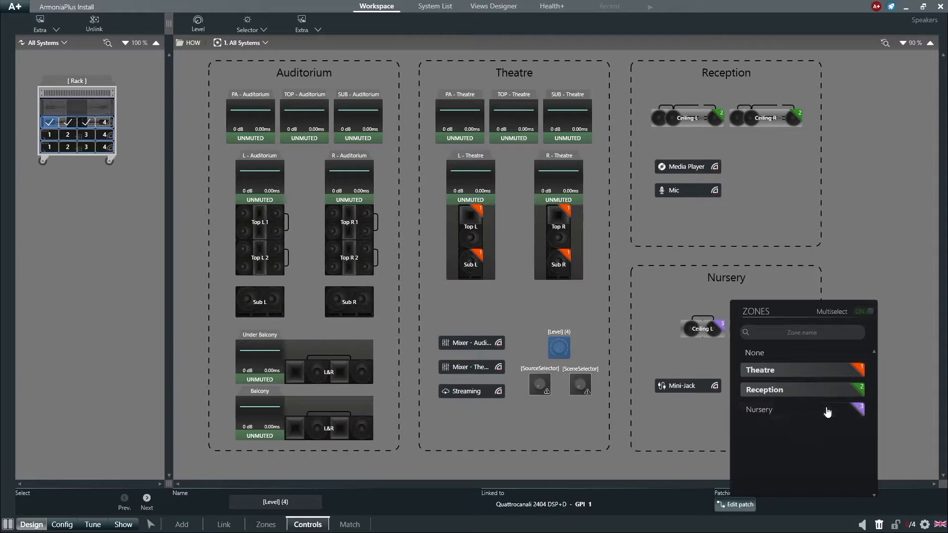
click(824, 395)
- Turn Multiselect off, keep only the Theatre zone patched to the Level control, and close its patch editor
click(862, 312)
click(829, 375)
click(810, 378)
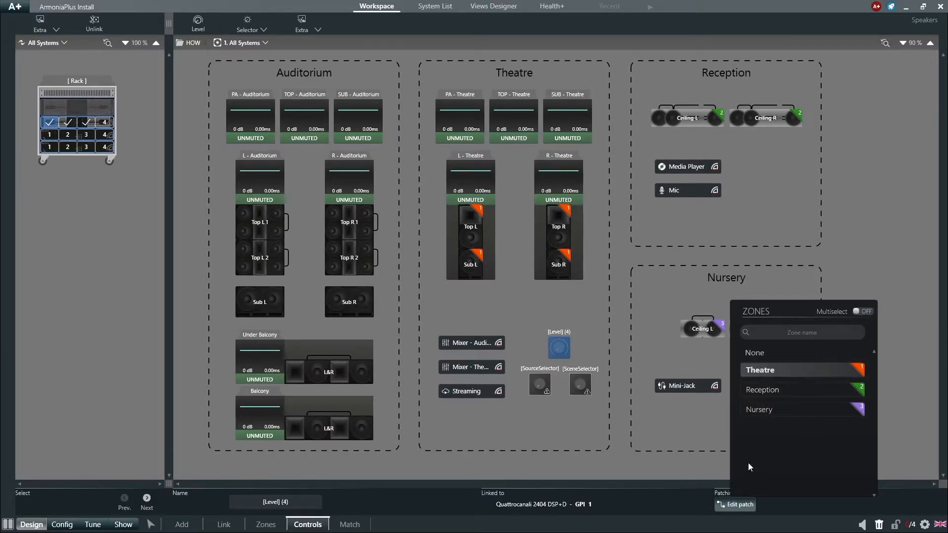
click(743, 506)
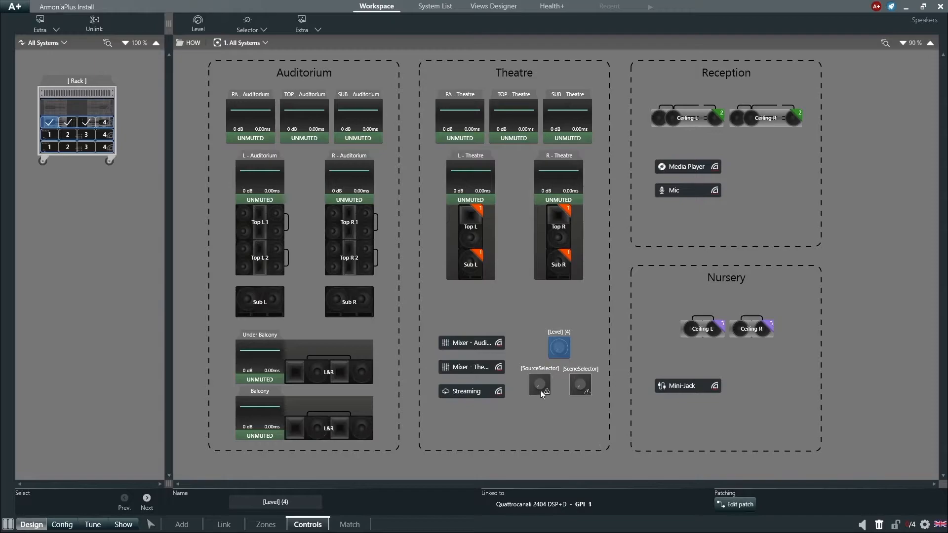
- Patch Position A of the source selector to the Theatre zone with Mixer - Theatre as its source
click(540, 388)
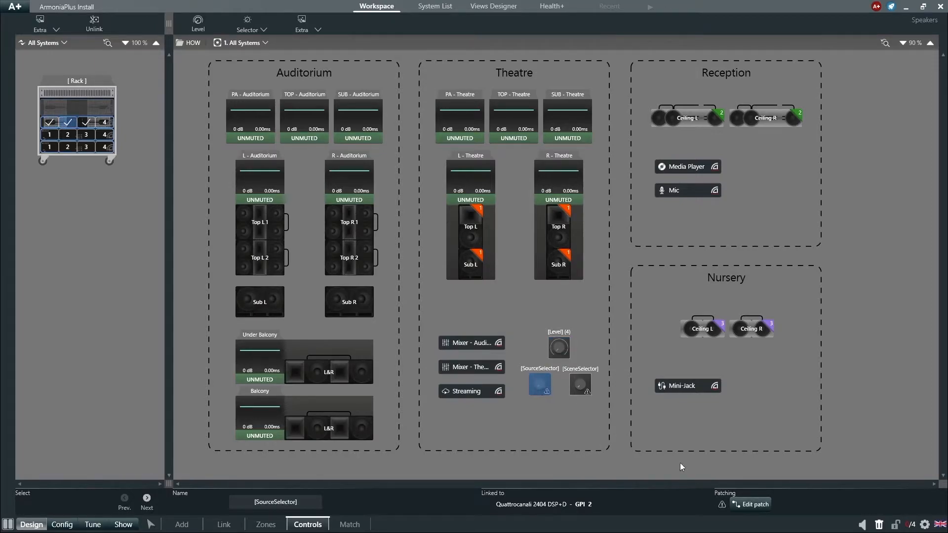
click(744, 504)
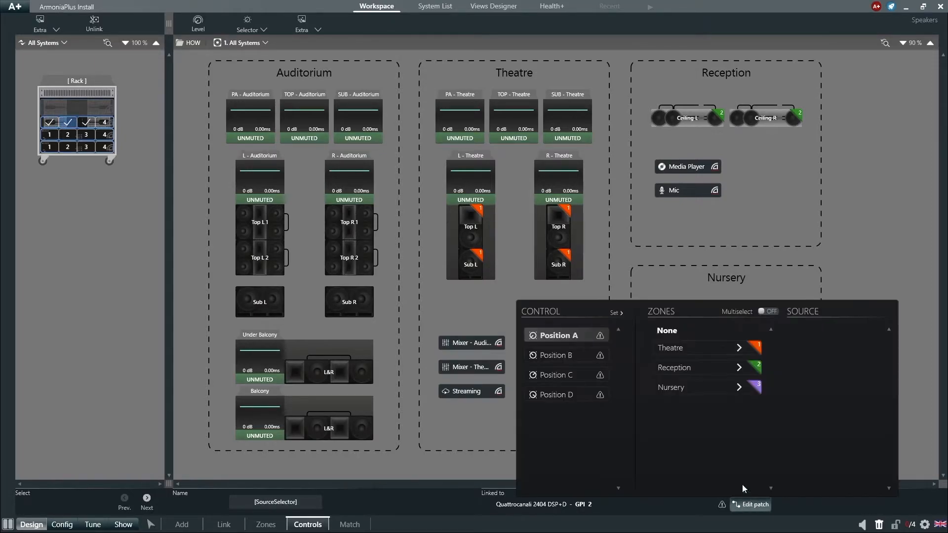
click(672, 355)
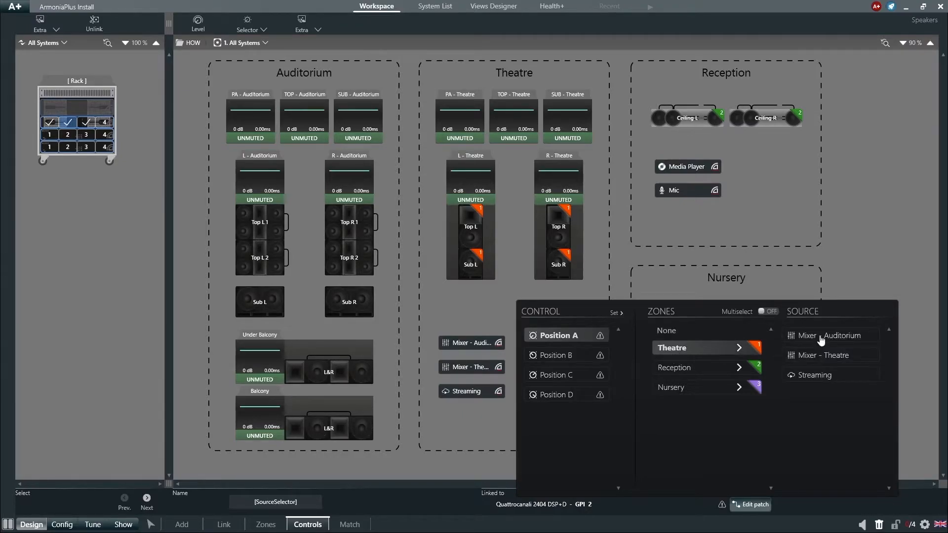
click(821, 355)
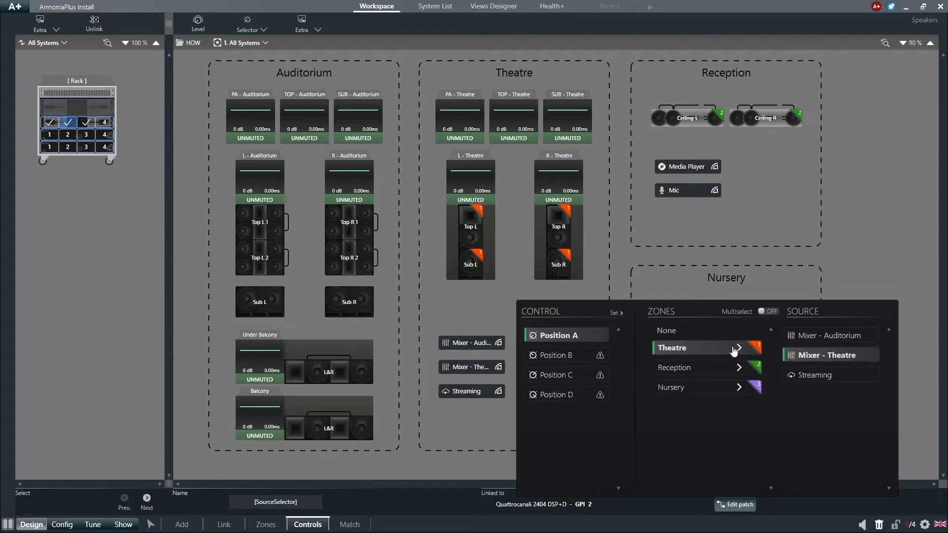
- For the Theatre zone, assign Mixer - Auditorium to Position B and Streaming to Position C of the source selector
click(590, 358)
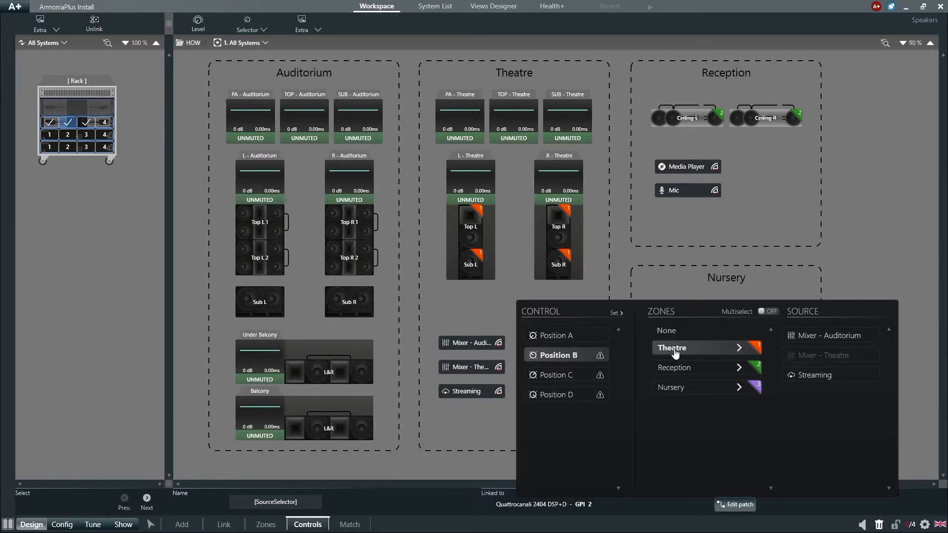
click(805, 338)
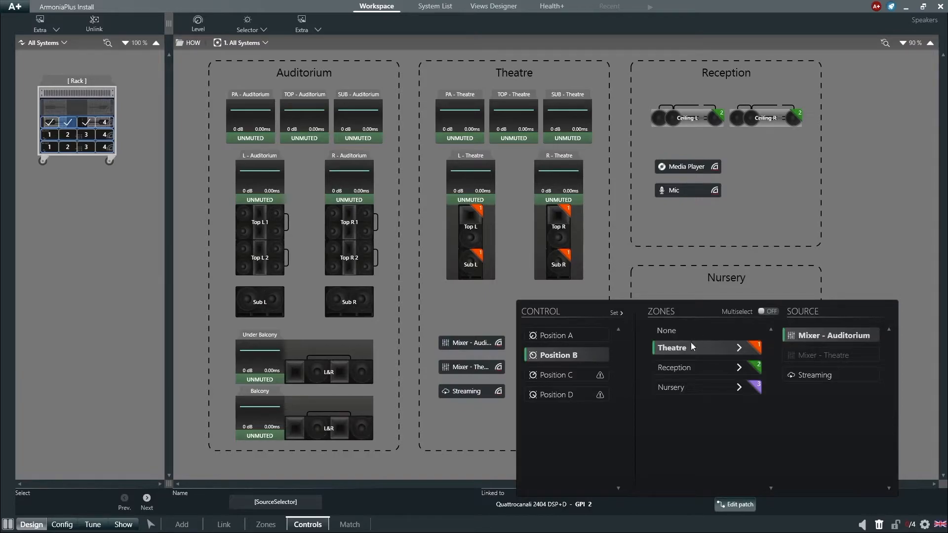
click(595, 375)
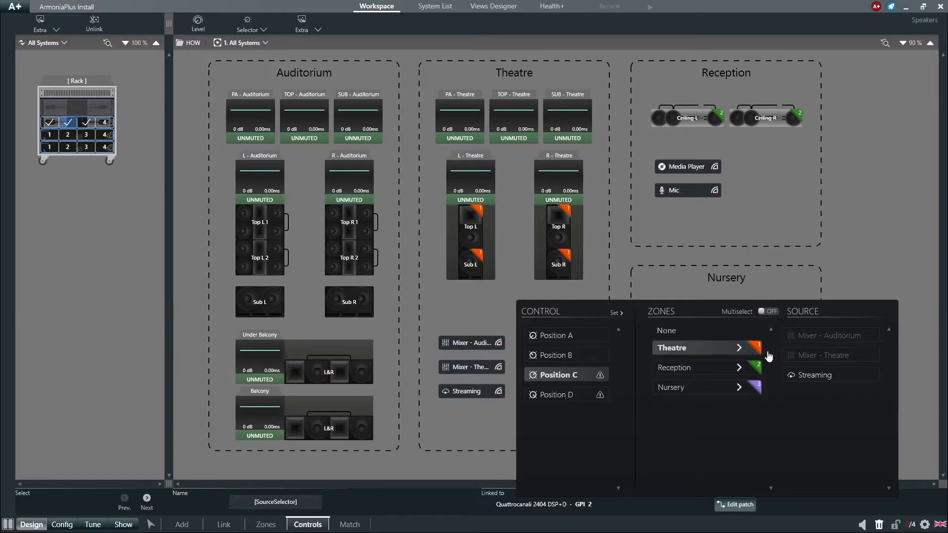
click(799, 376)
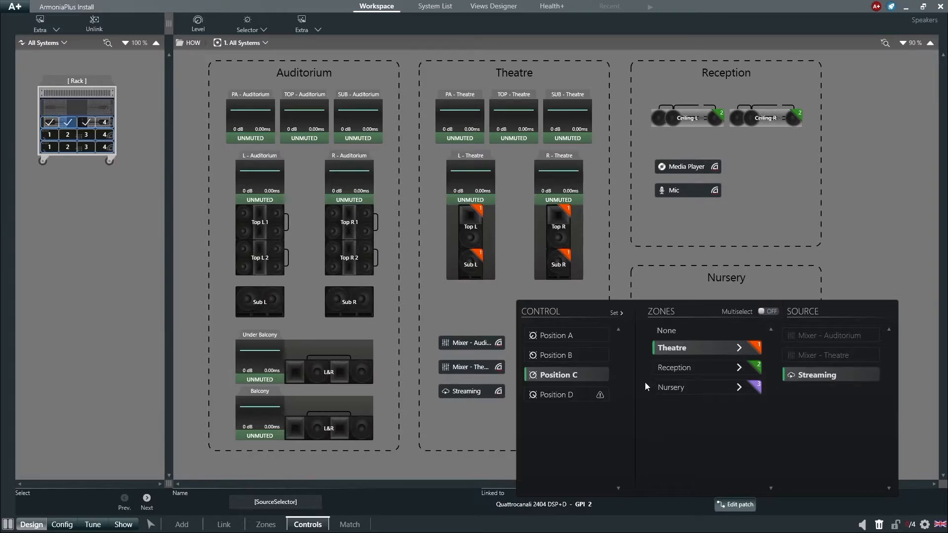
- Set the zone of the source selector's Position D to None
click(584, 400)
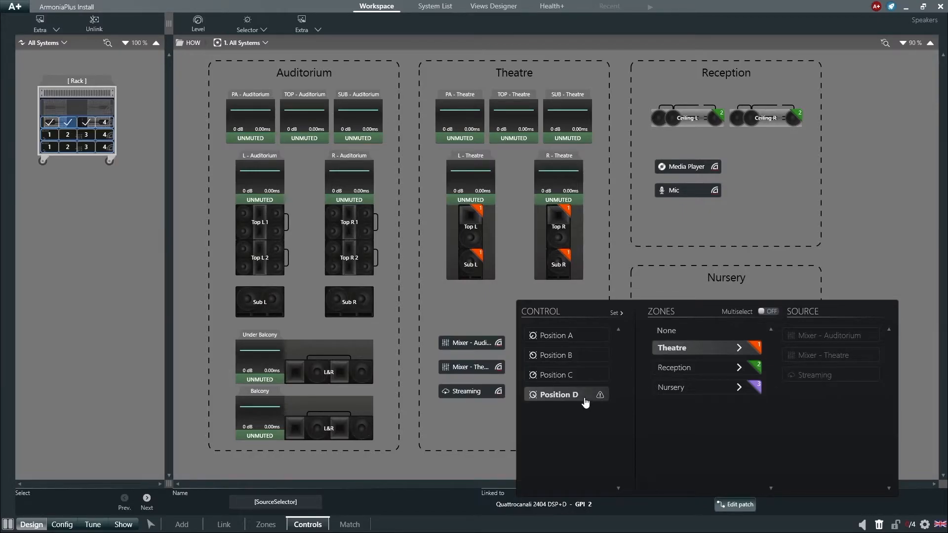
click(661, 333)
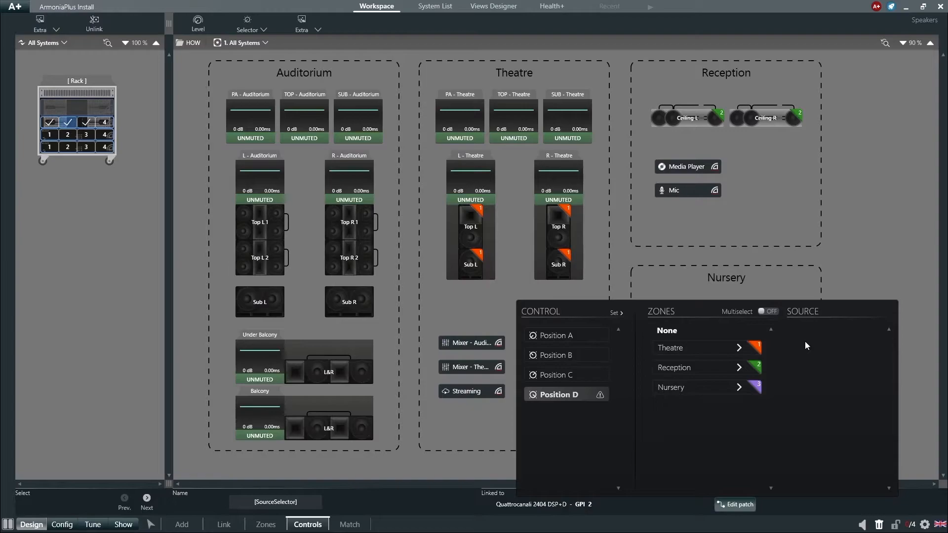
- Close the Theatre source selector's patch editor and add two Level controls and two source selectors to the workspace
click(748, 504)
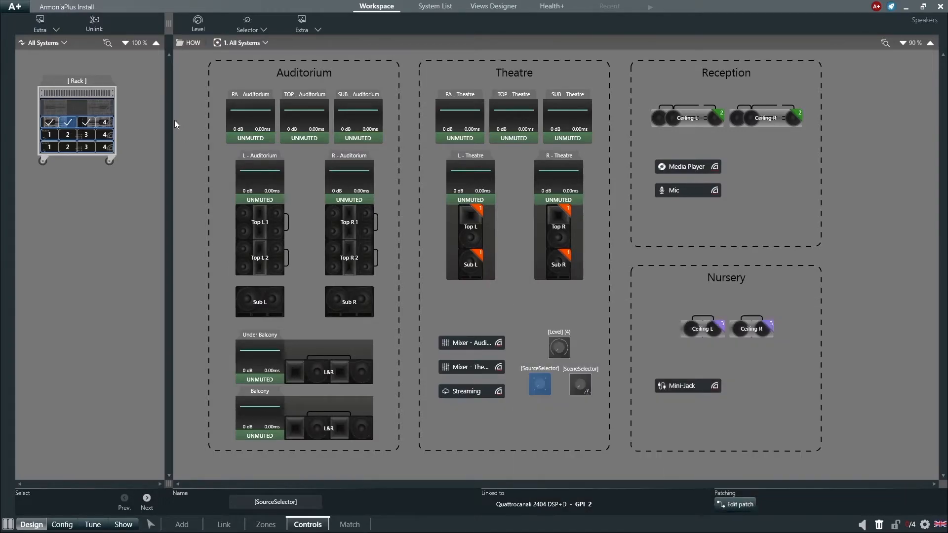
click(211, 31)
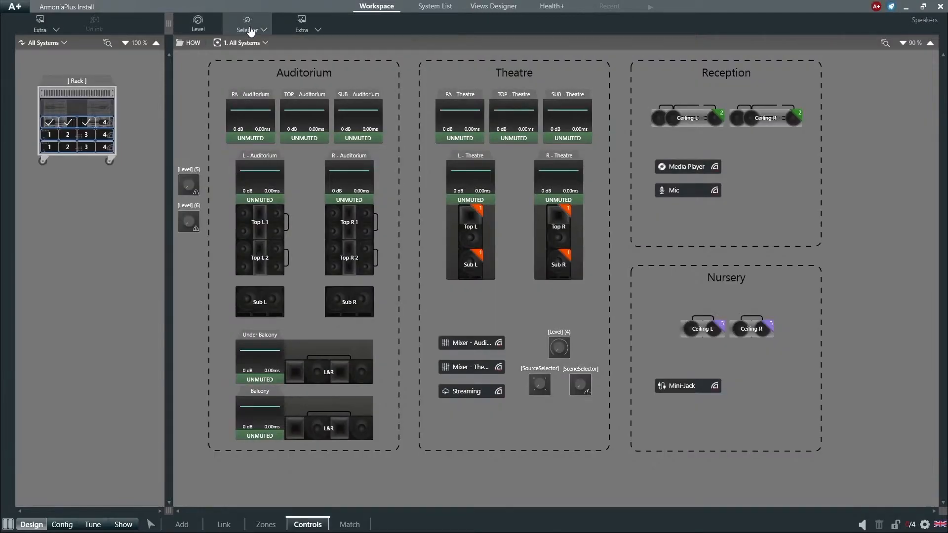
click(246, 24)
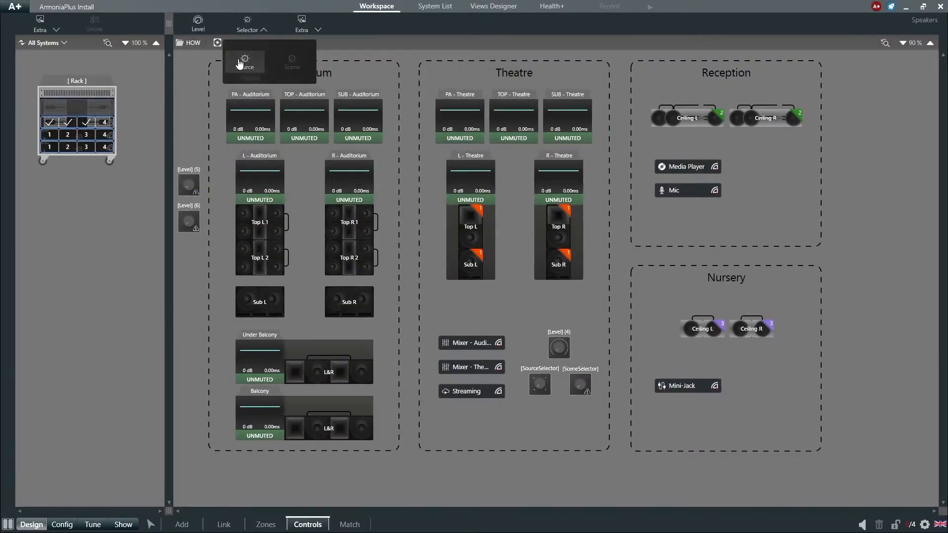
click(239, 63)
click(240, 64)
- Place one Level control and one source selector in the Reception area and the other pair in the Nursery area
drag(190, 185, 753, 181)
drag(189, 257, 799, 178)
drag(186, 222, 750, 388)
click(192, 298)
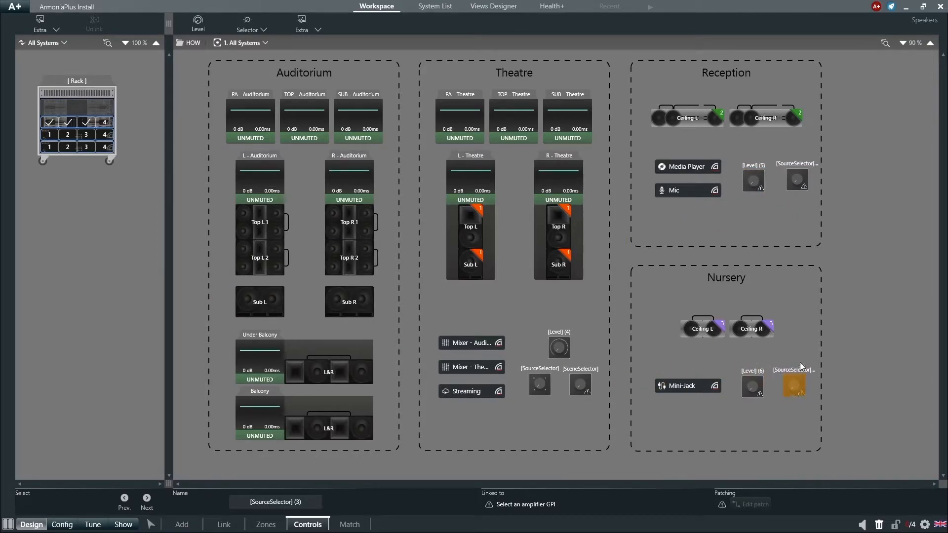
- Link the Reception Level control to GPI 1 and its source selector to GPI 2 of Mezzo 322 AD (1)
click(755, 183)
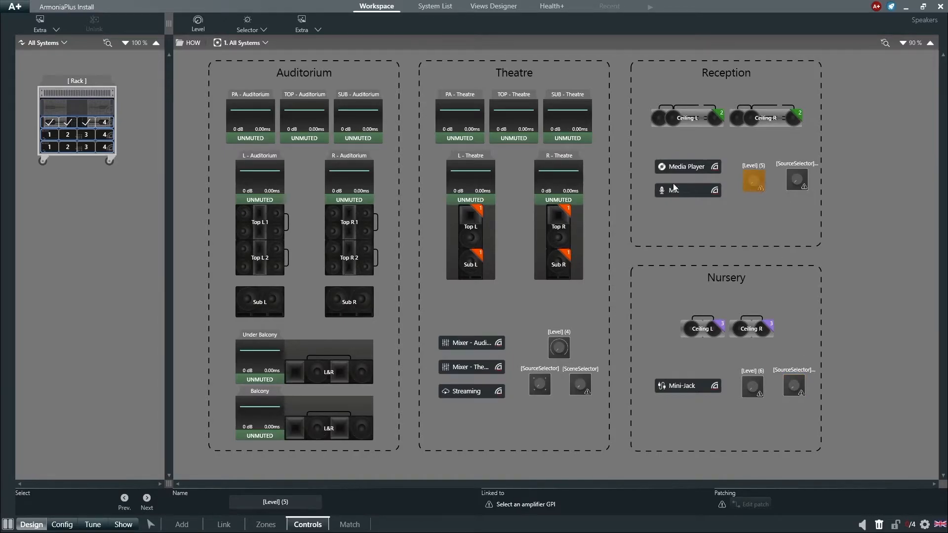
click(55, 140)
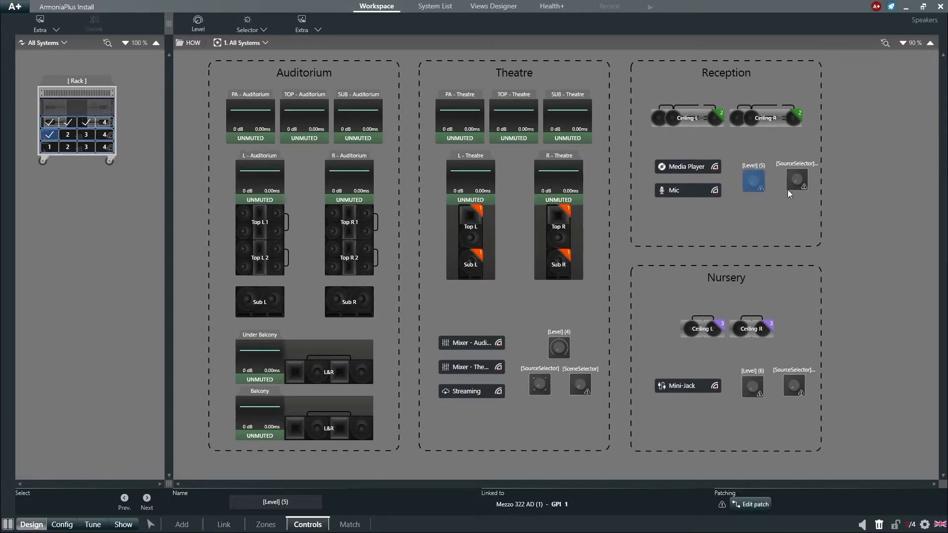
click(797, 180)
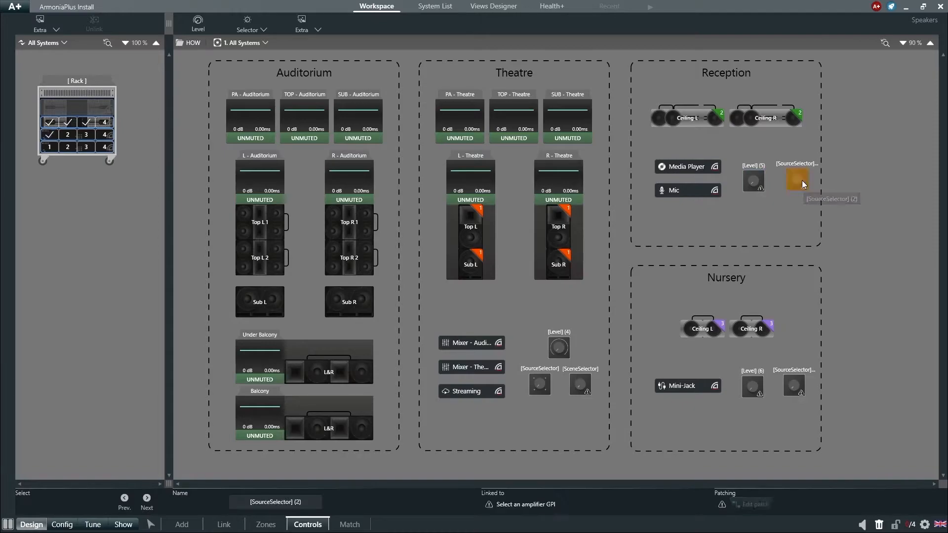
click(71, 133)
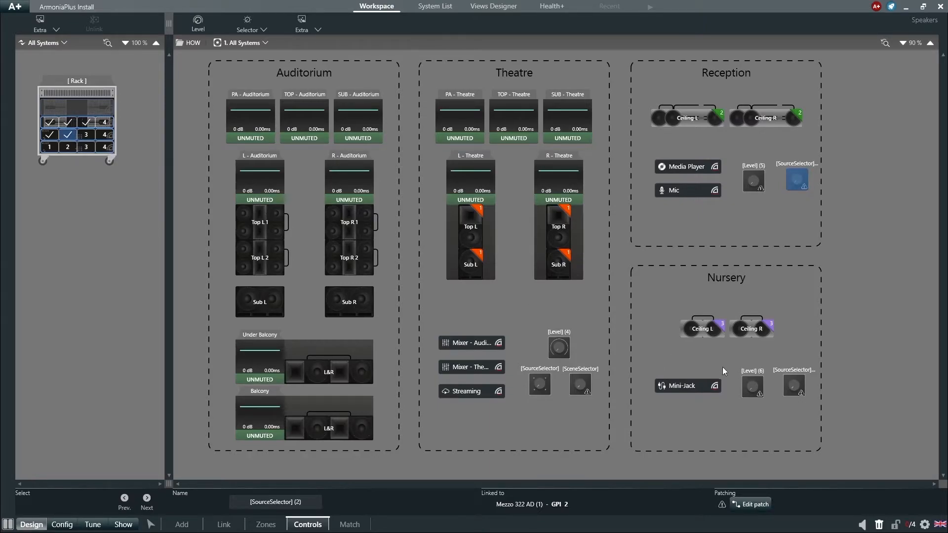
- Link the Nursery Level control to GPI 1 and its source selector to GPI 2 of Mezzo 322 AD (2)
click(753, 383)
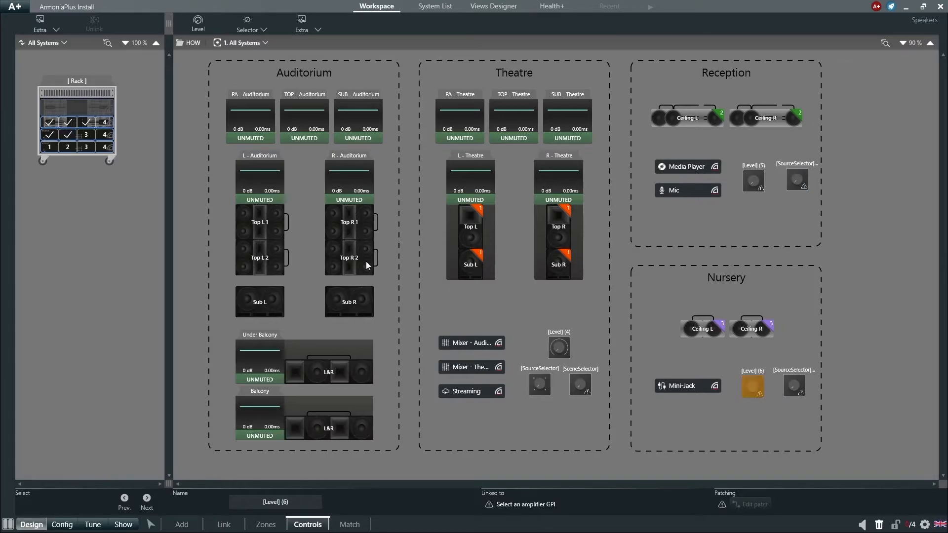
click(49, 147)
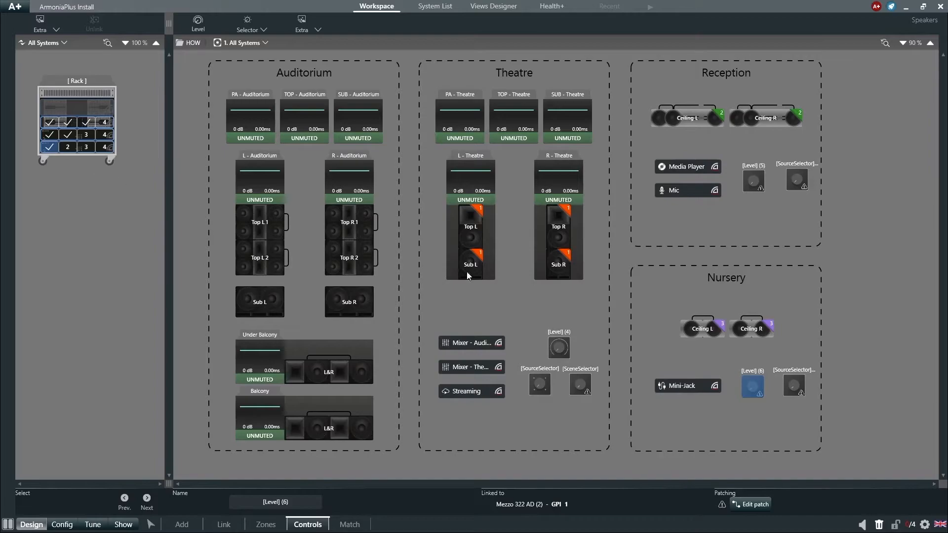
click(786, 383)
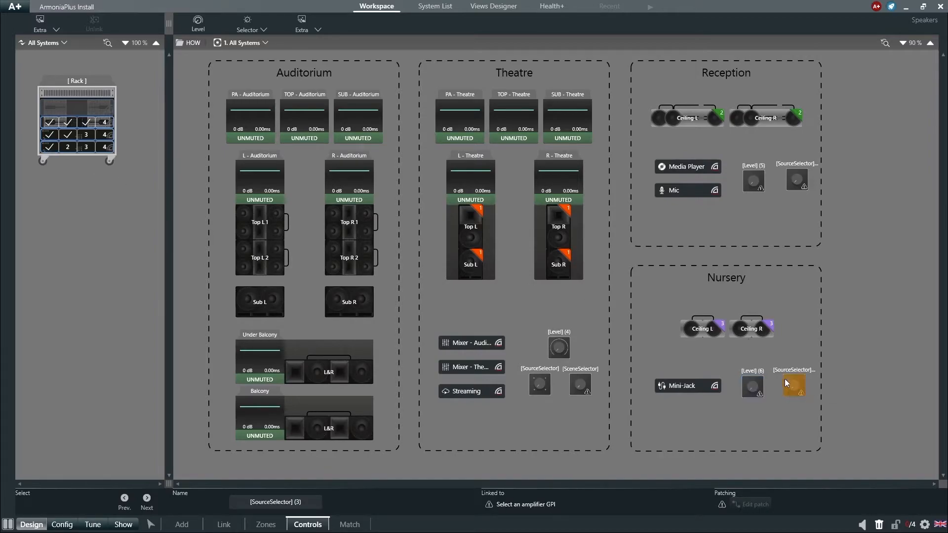
click(69, 148)
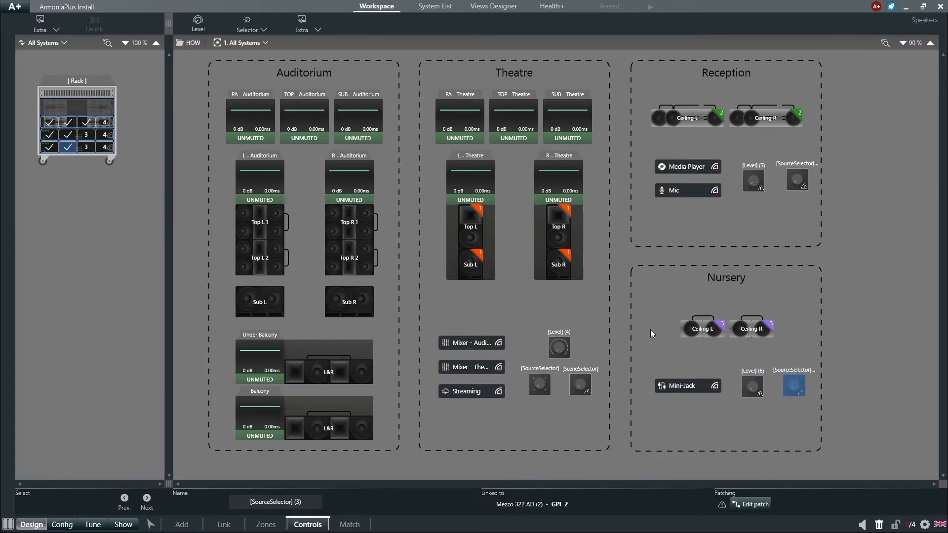
- Patch the Level control in the Reception area to the Reception zone and close its patch editor
click(753, 186)
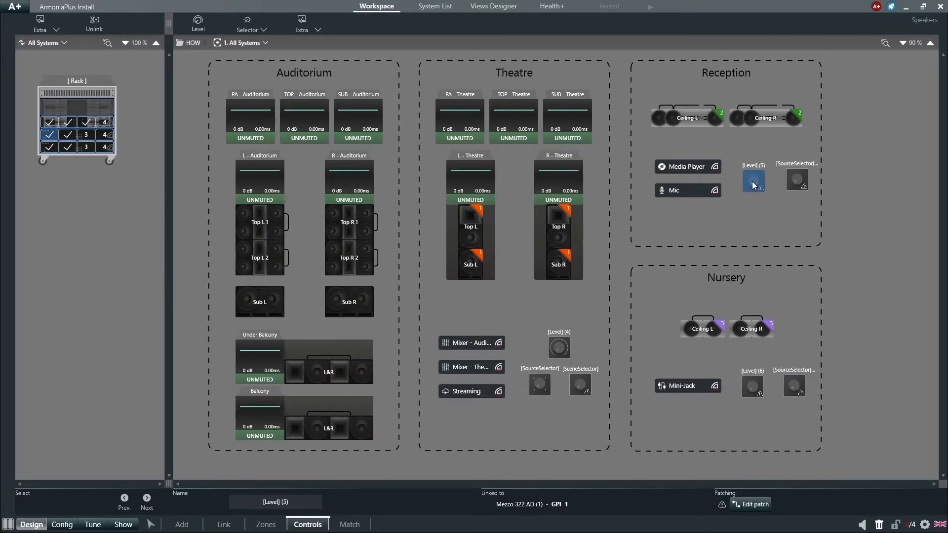
click(752, 504)
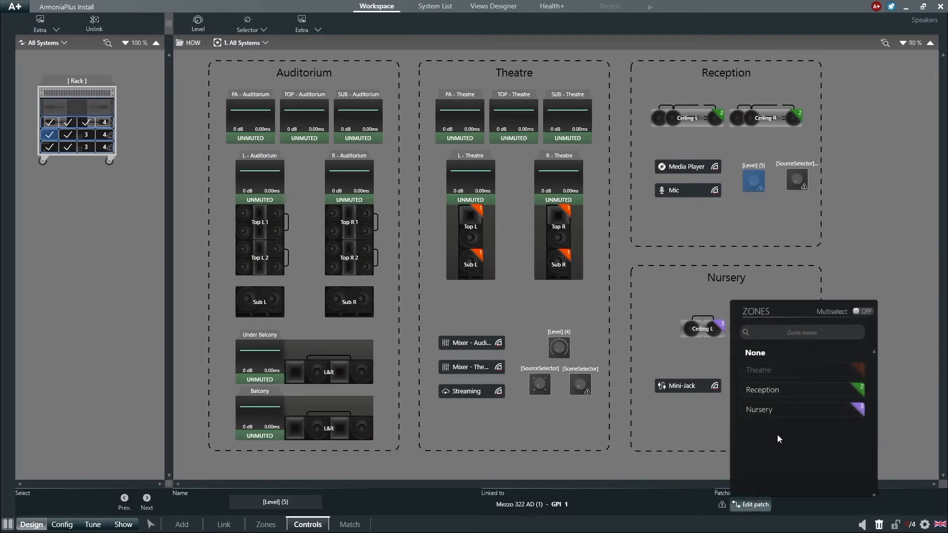
click(786, 398)
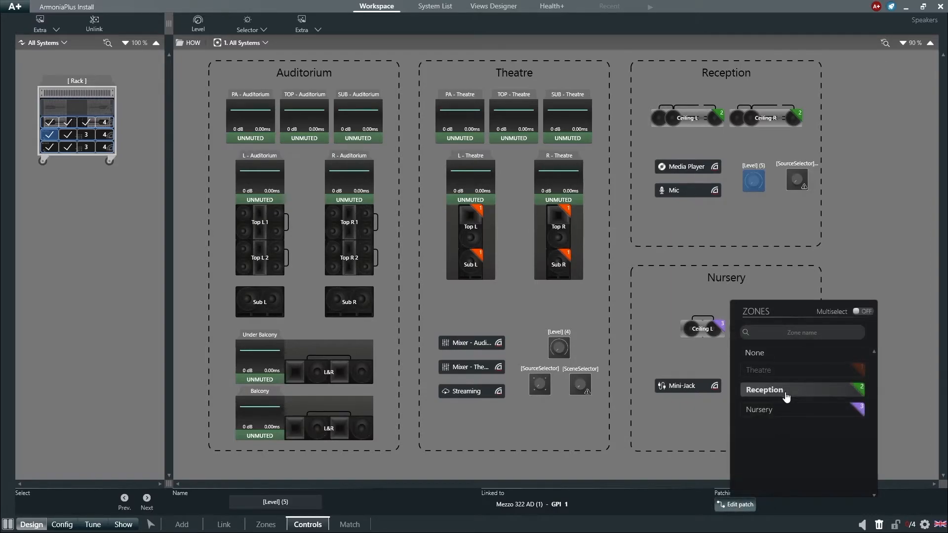
click(740, 505)
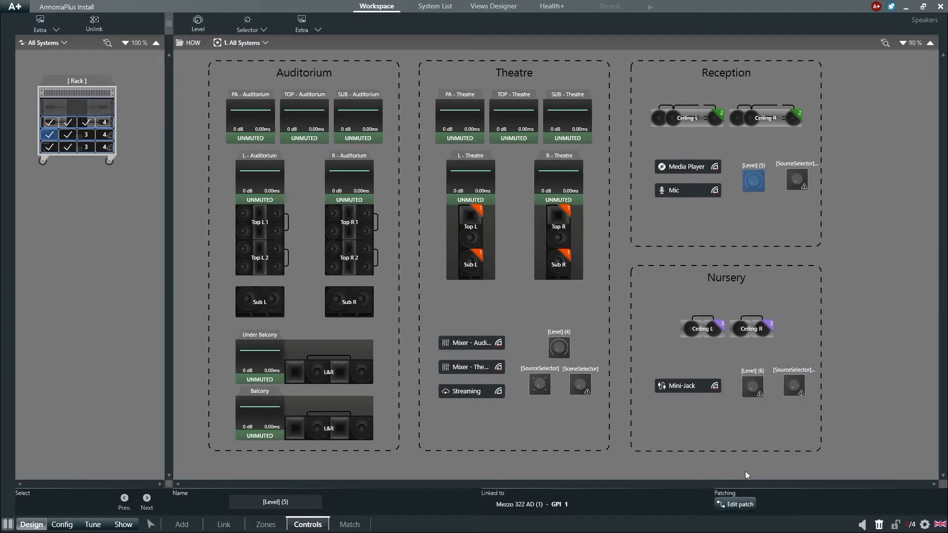
- Patch Position A of the Reception area's source selector to the Reception zone with Media Player as its source
click(795, 182)
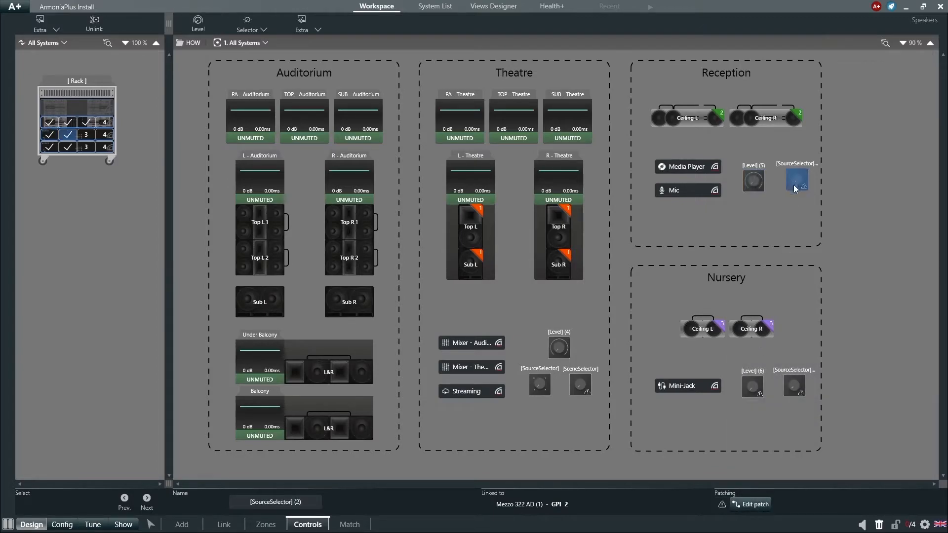
click(758, 503)
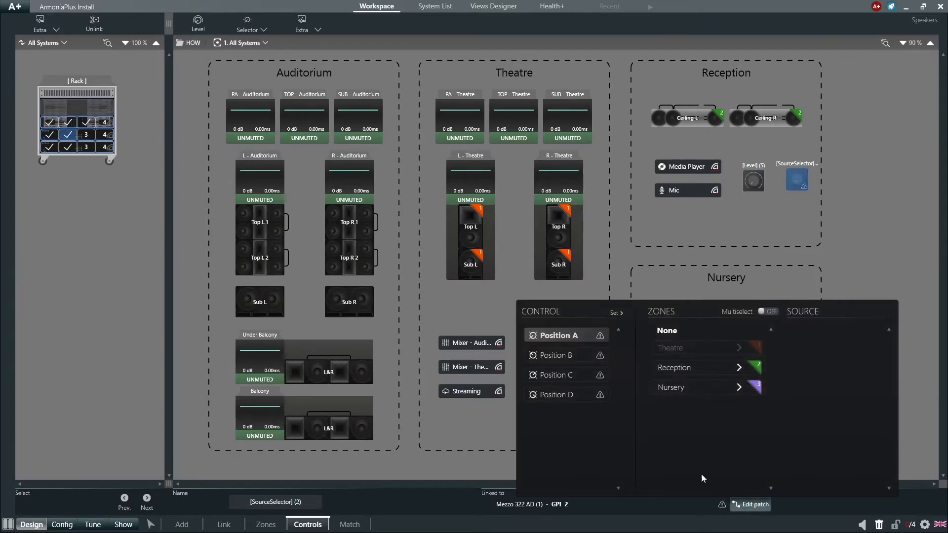
click(683, 369)
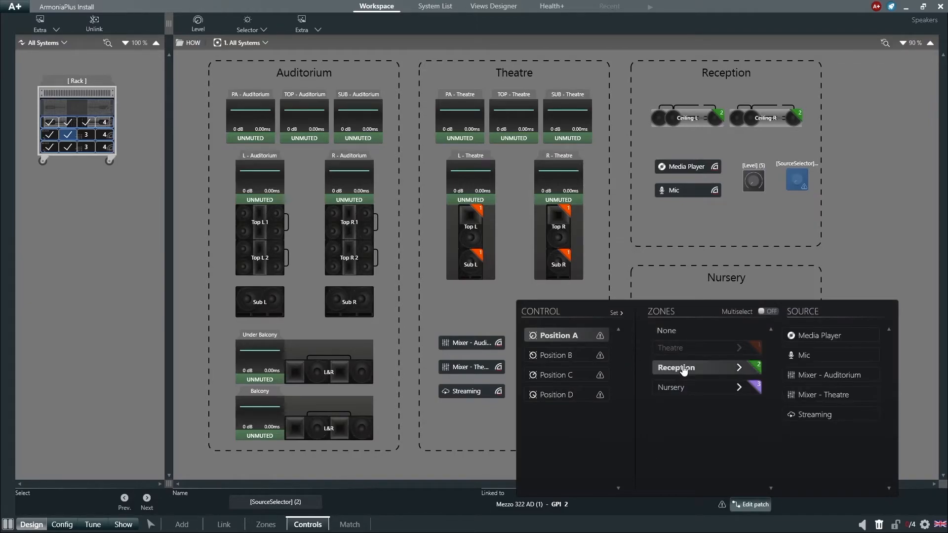
click(815, 338)
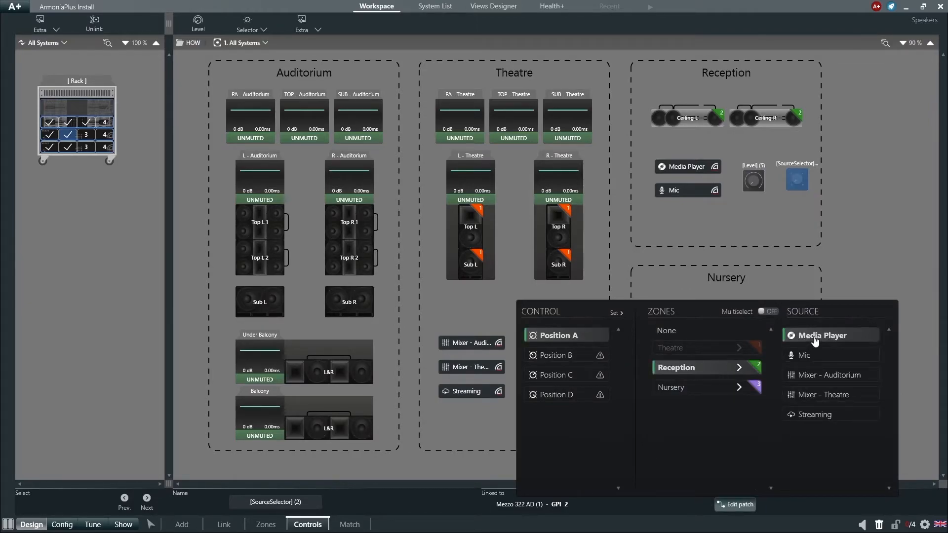
- For the Reception zone, assign Mic to Position B, Mixer - Auditorium to Position C and Streaming to Position D, and close the patch editor
click(567, 363)
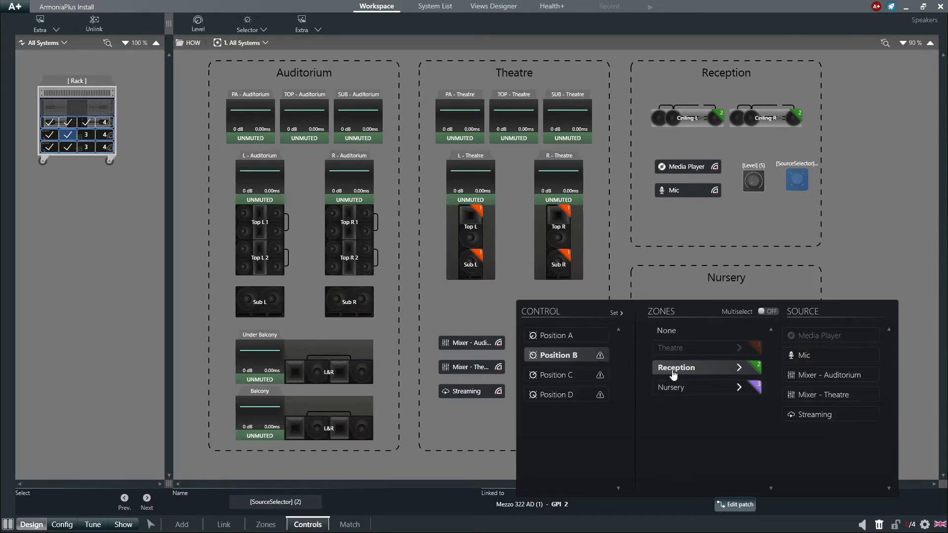
click(802, 357)
click(581, 378)
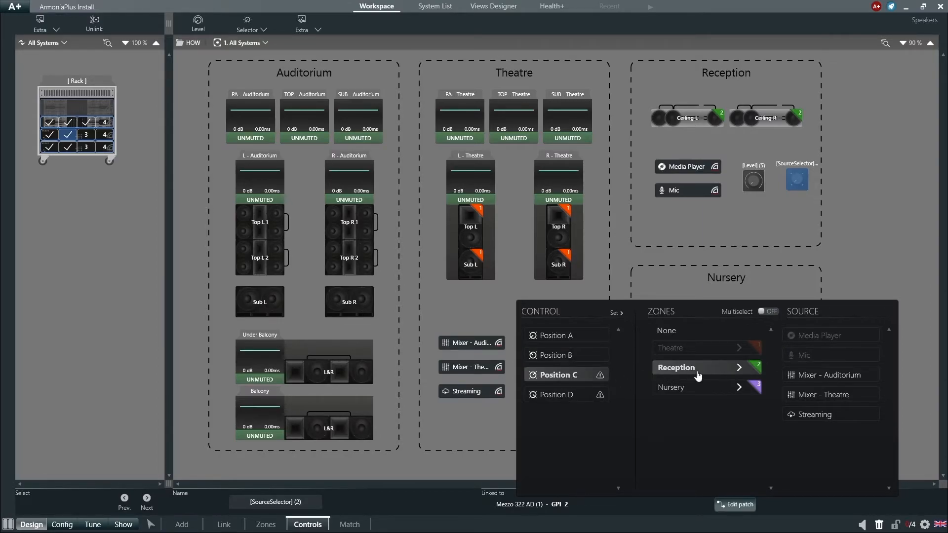
click(798, 378)
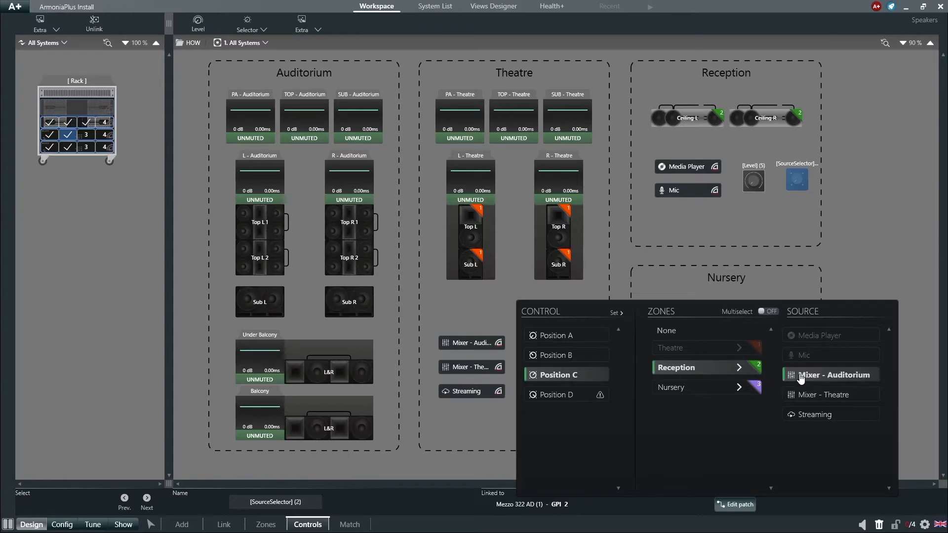
click(571, 397)
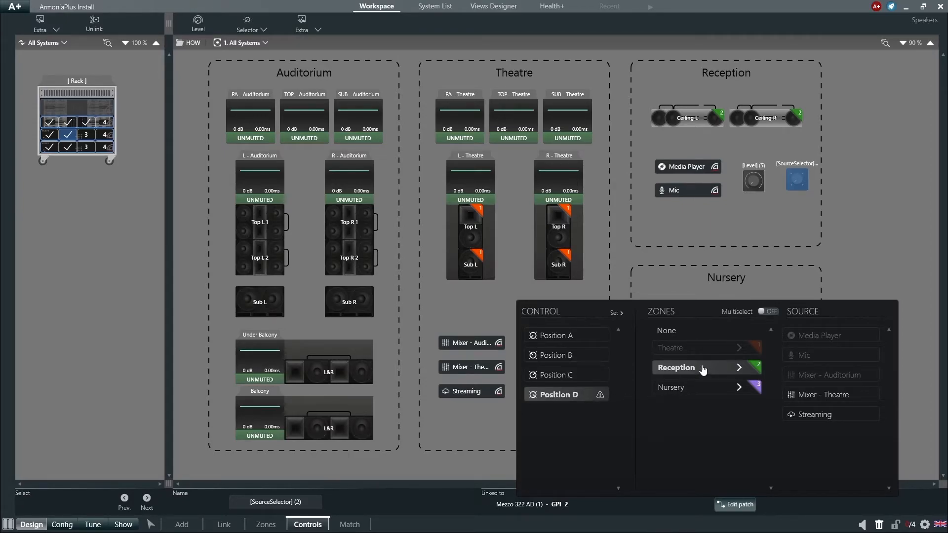
click(808, 419)
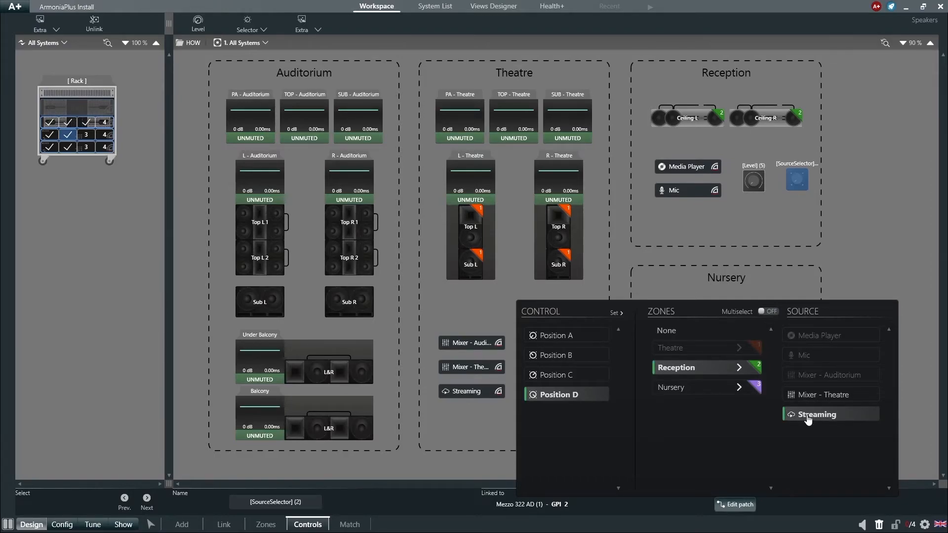
click(735, 504)
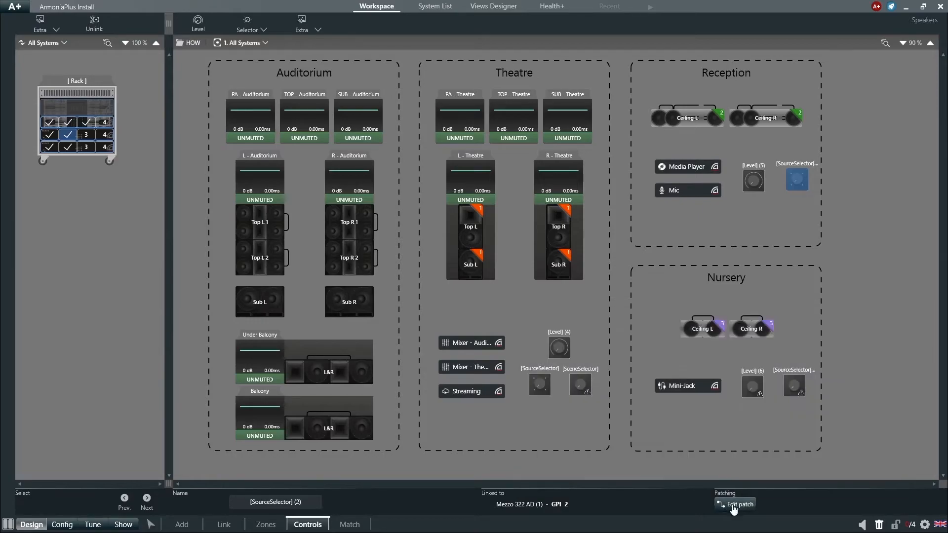
- Patch the Level control in the Nursery area to the Nursery zone and close its patch editor
click(756, 384)
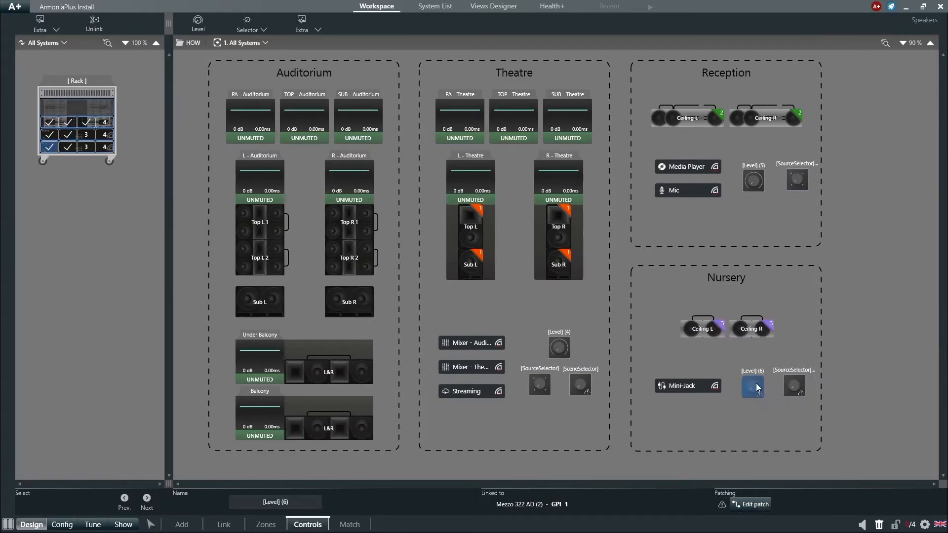
click(747, 505)
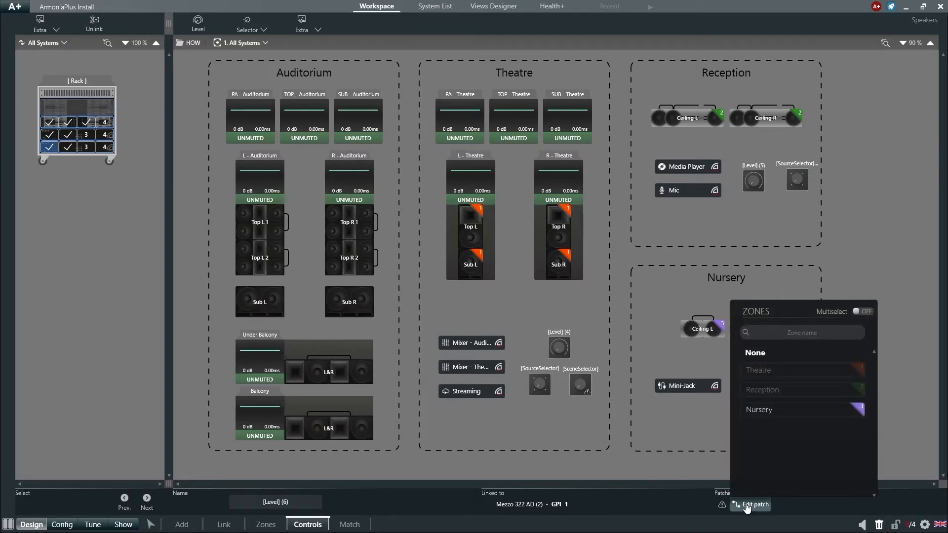
click(764, 415)
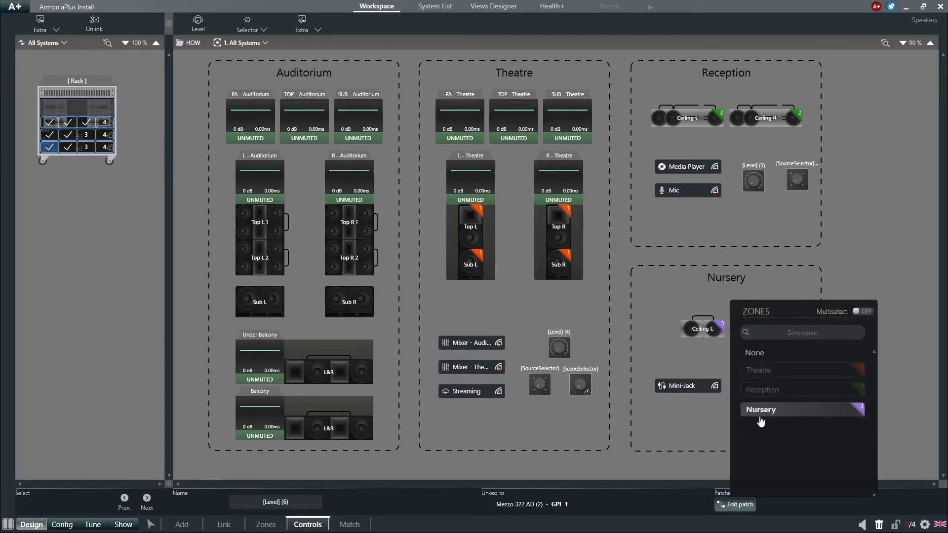
click(732, 505)
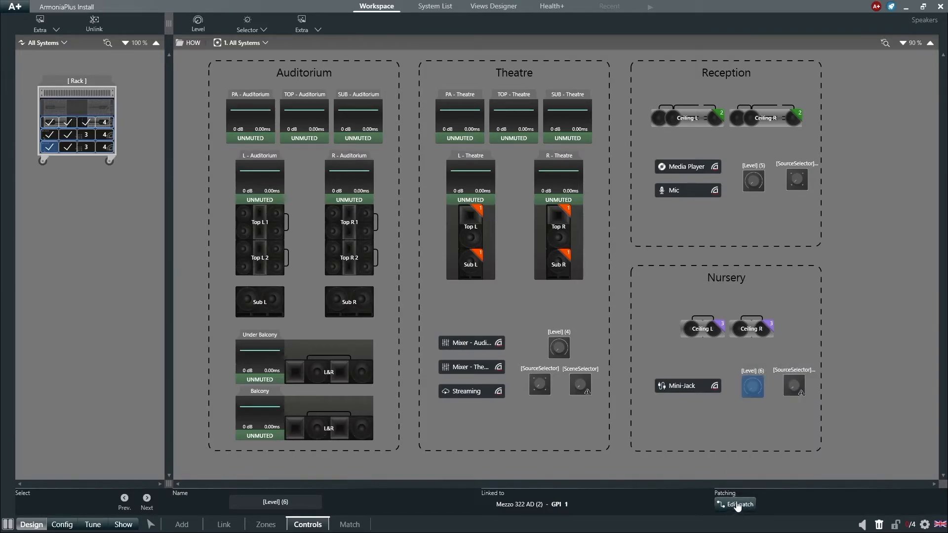
- Patch Position A of the Nursery area's source selector to the Nursery zone with Mixer - Auditorium as its source
click(795, 389)
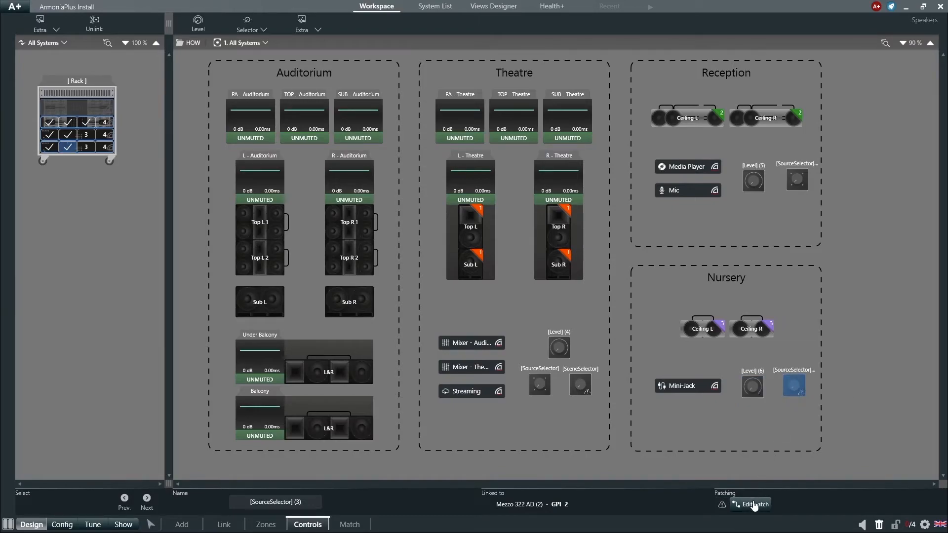
click(752, 505)
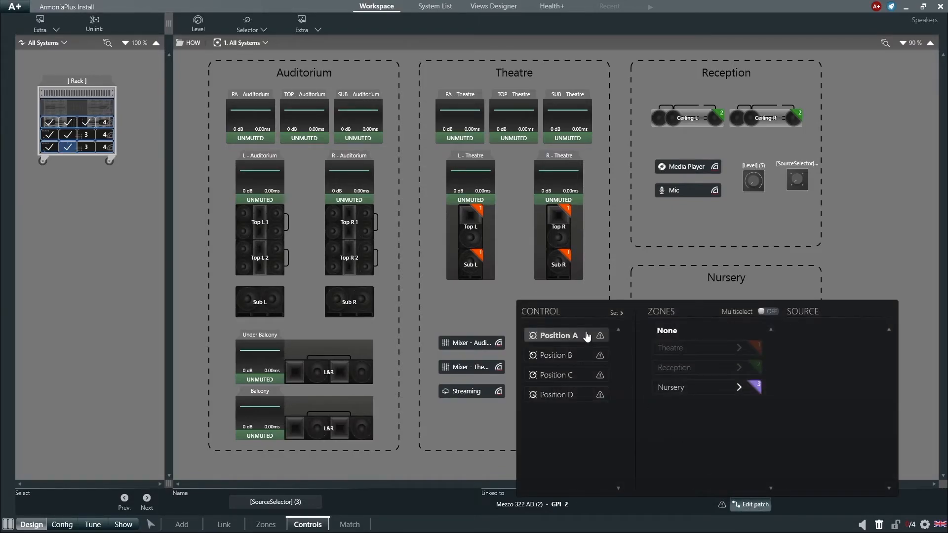
click(677, 390)
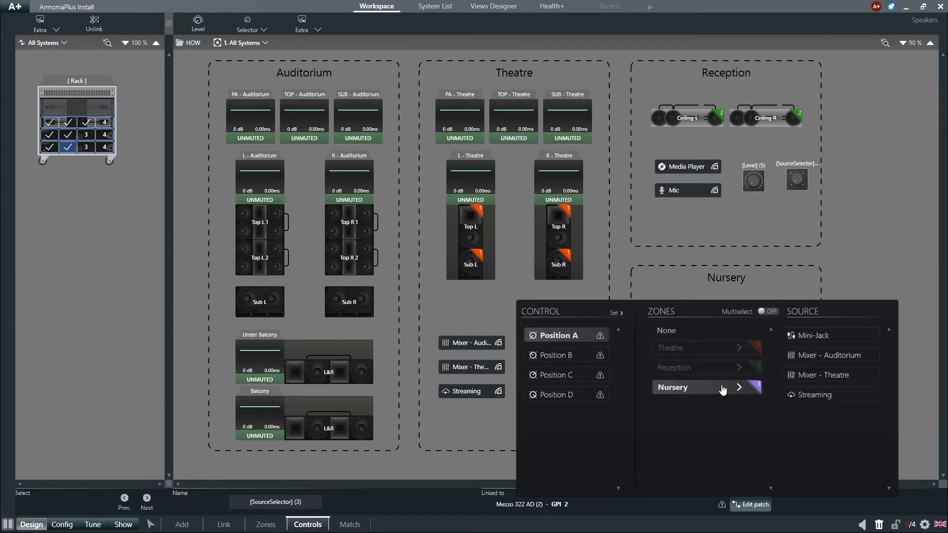
click(834, 361)
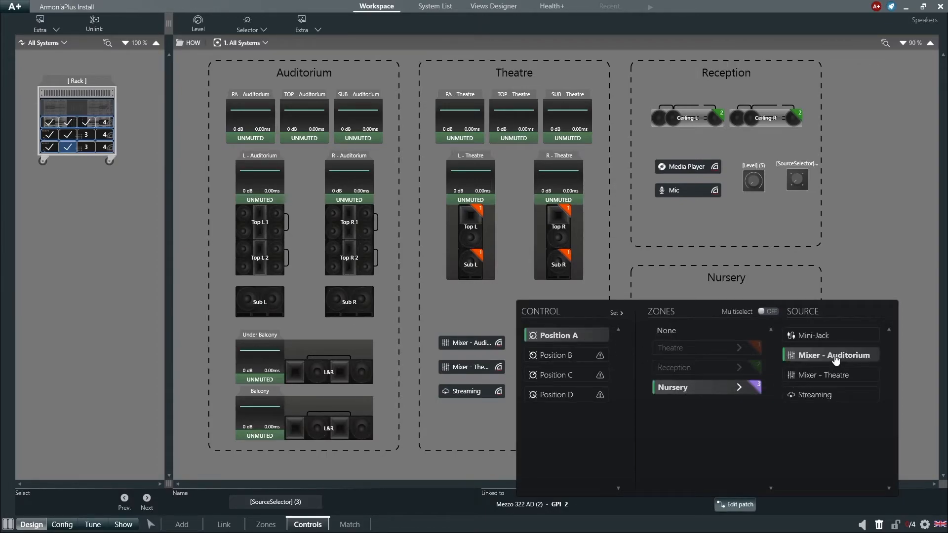
- For the Nursery zone, assign Mixer - Theatre to Position B, Streaming to Position C and Mini-Jack to Position D, and close the patch editor
click(572, 356)
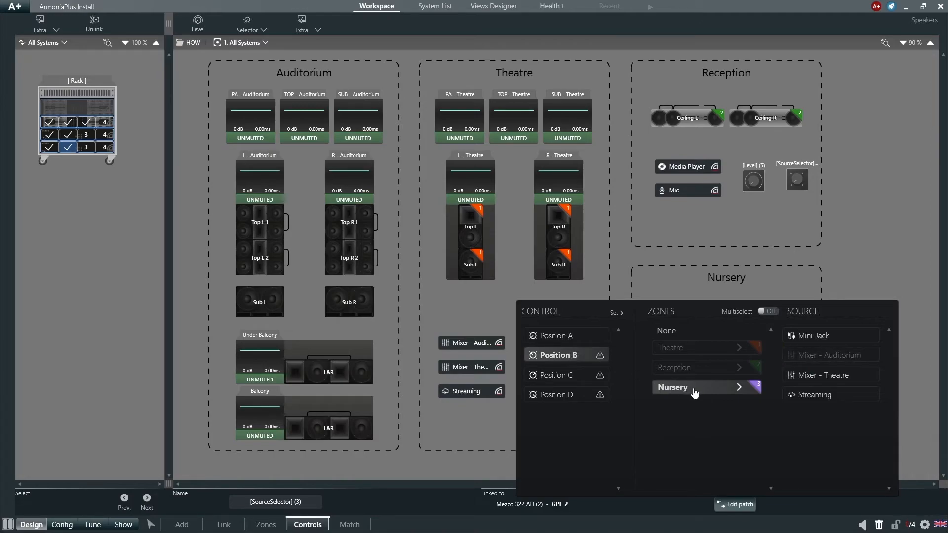
click(794, 378)
click(549, 376)
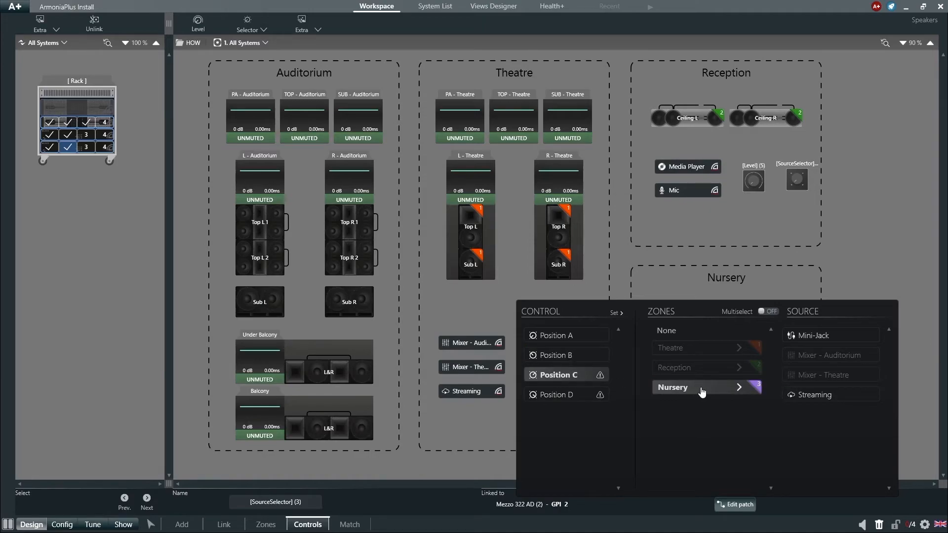
click(792, 395)
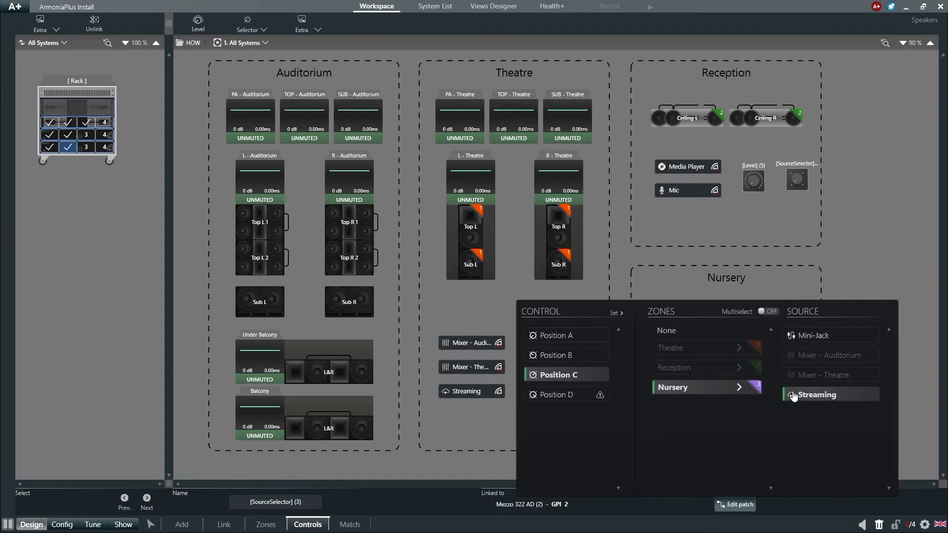
click(574, 395)
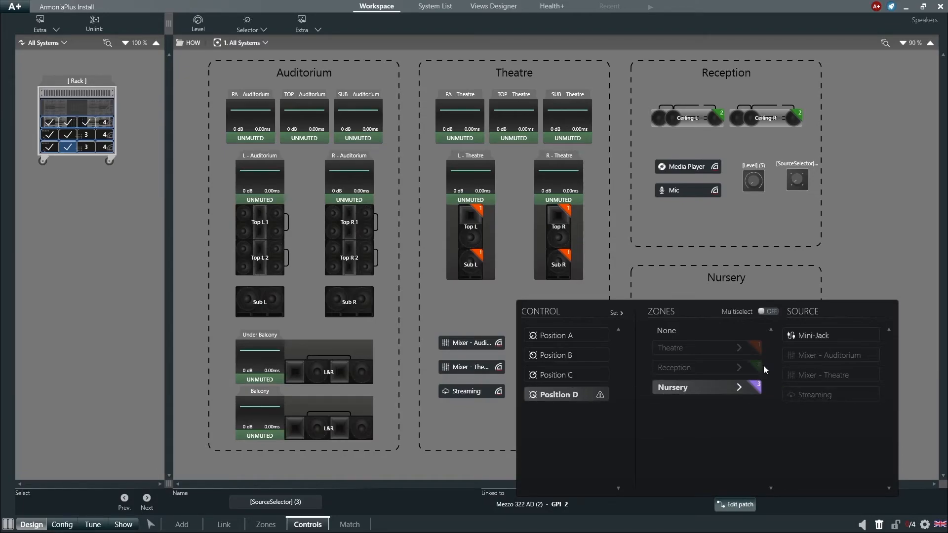
click(800, 342)
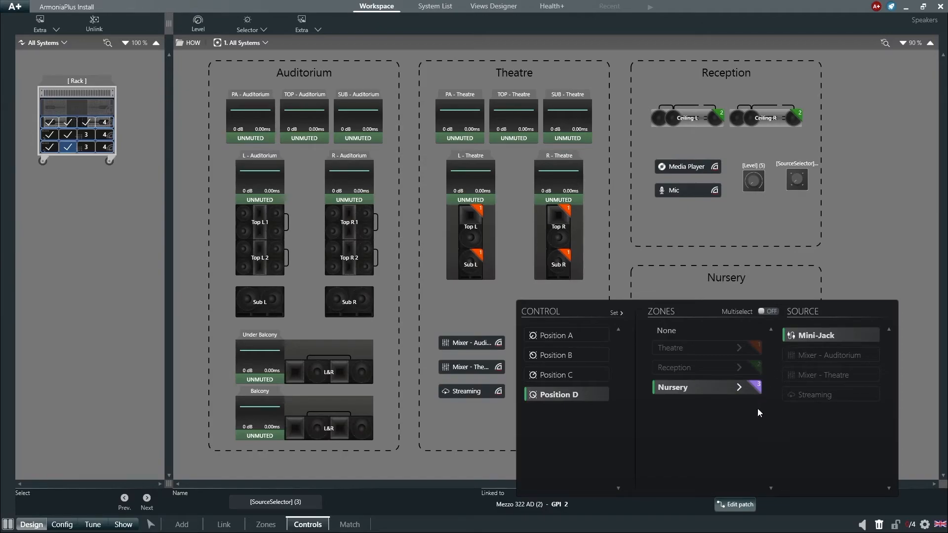
click(745, 505)
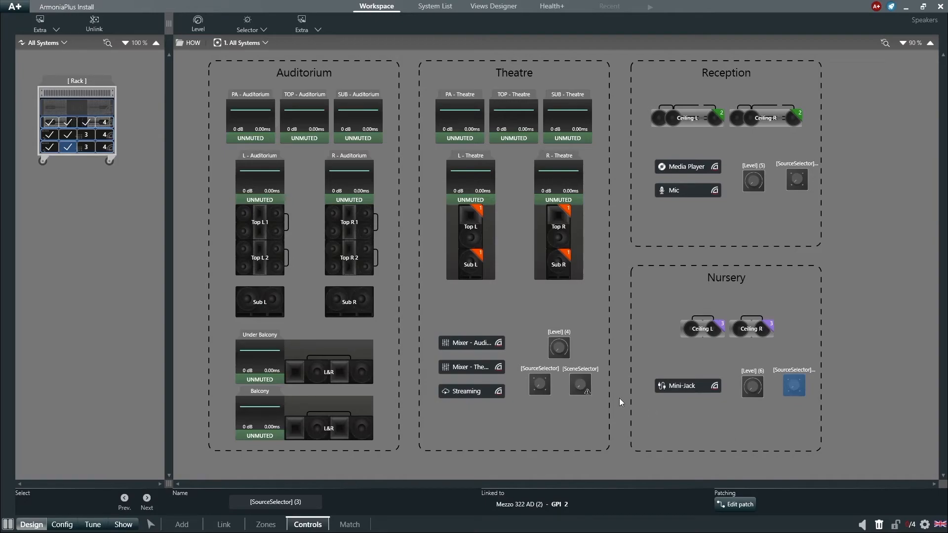
- Patch the Theatre's scene selector with Saturday Service on Position A and Sunday Service on Position B, close its patch editor and deselect it
click(582, 384)
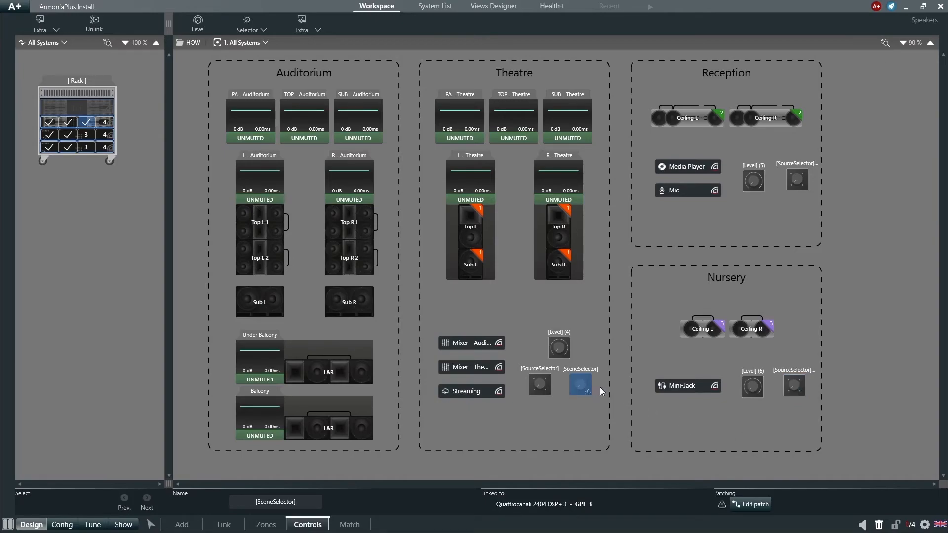
click(749, 505)
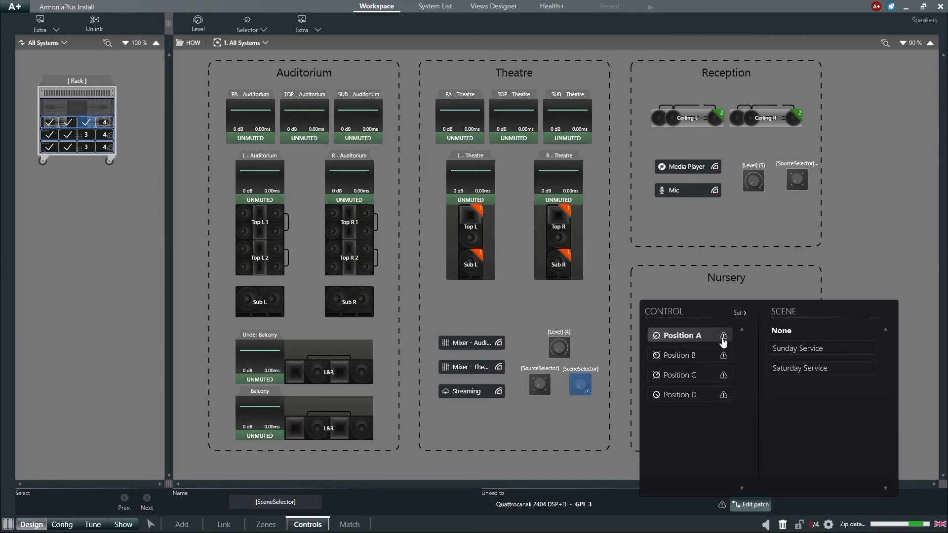
click(776, 368)
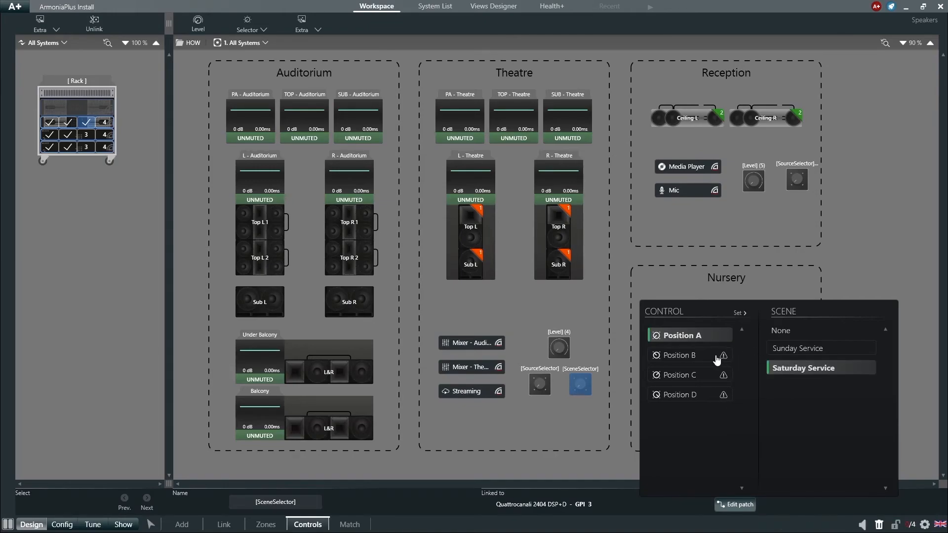
click(722, 356)
click(785, 353)
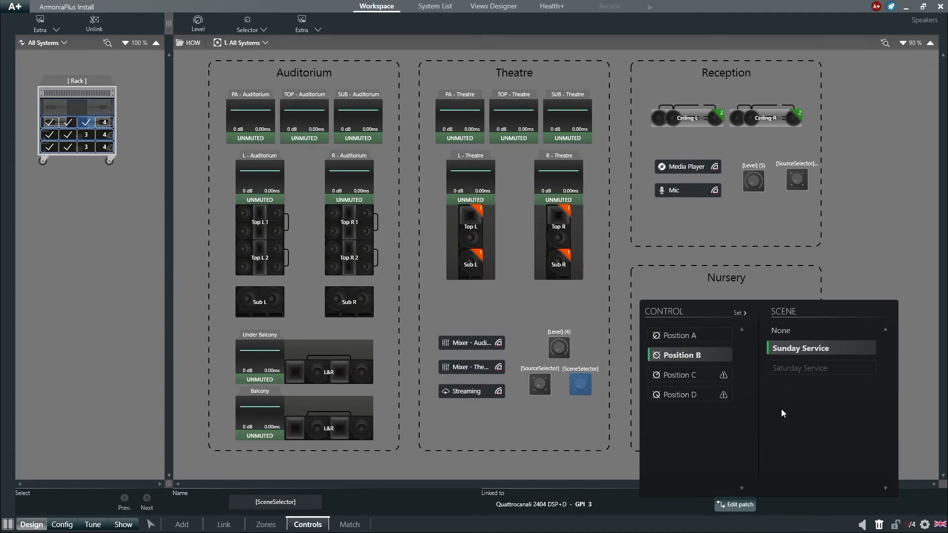
click(719, 381)
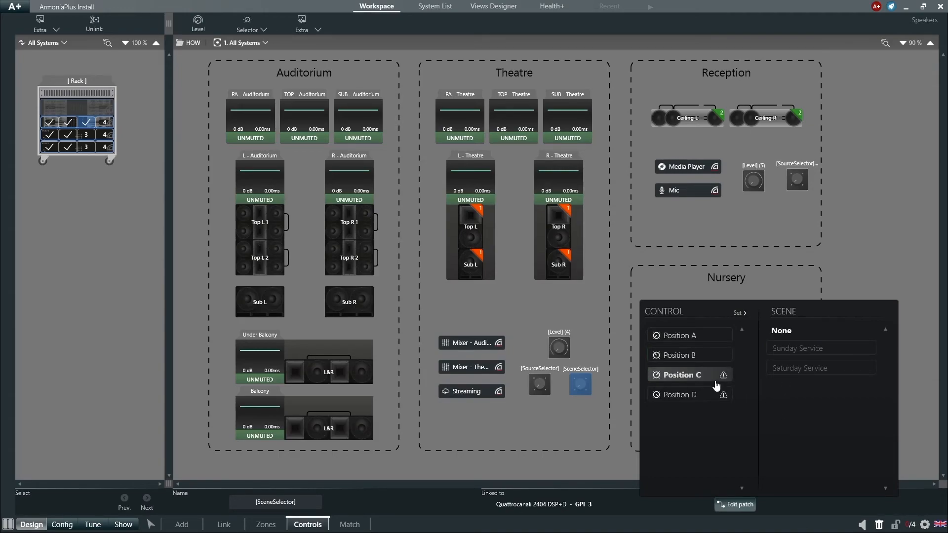
click(709, 398)
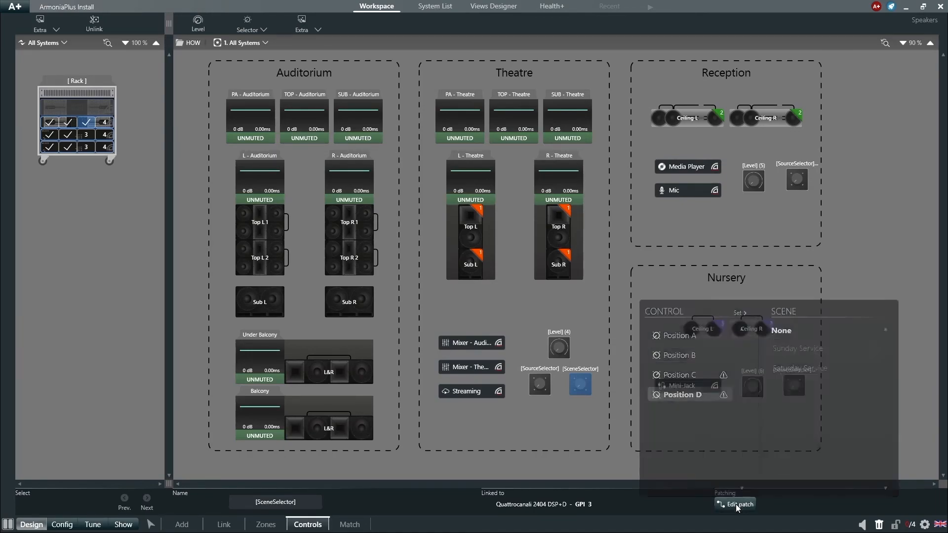
click(556, 454)
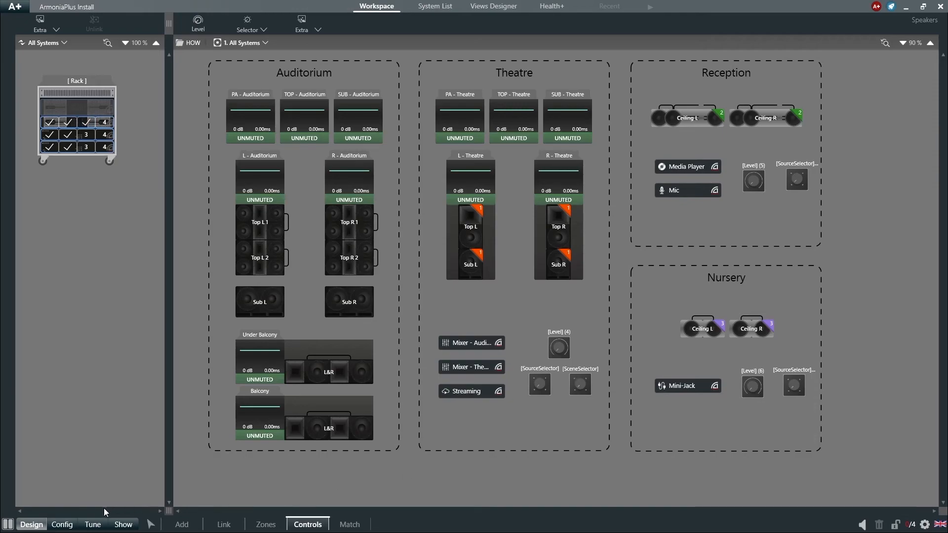
- Capture a new scene from the Show workspace and open that scene's management options
click(76, 525)
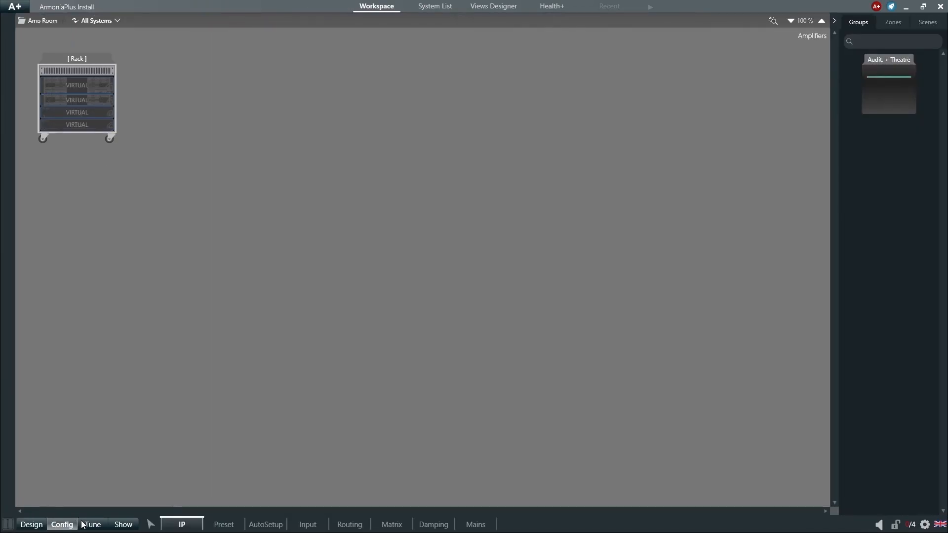
click(108, 524)
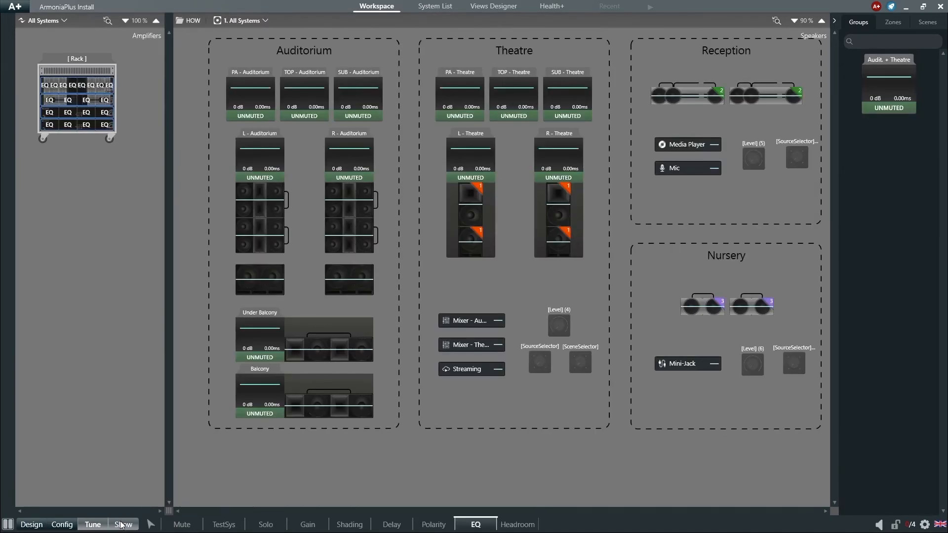
click(121, 524)
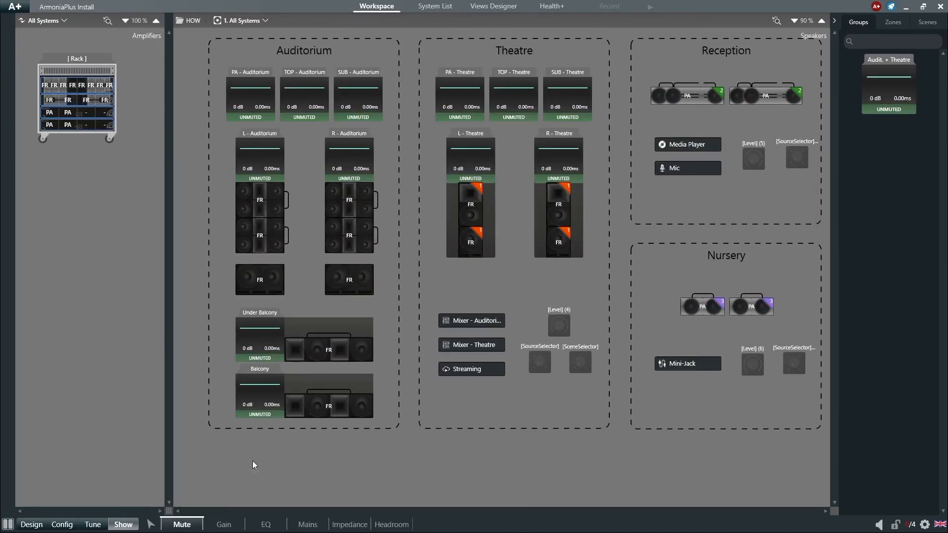
click(921, 23)
click(887, 104)
click(909, 152)
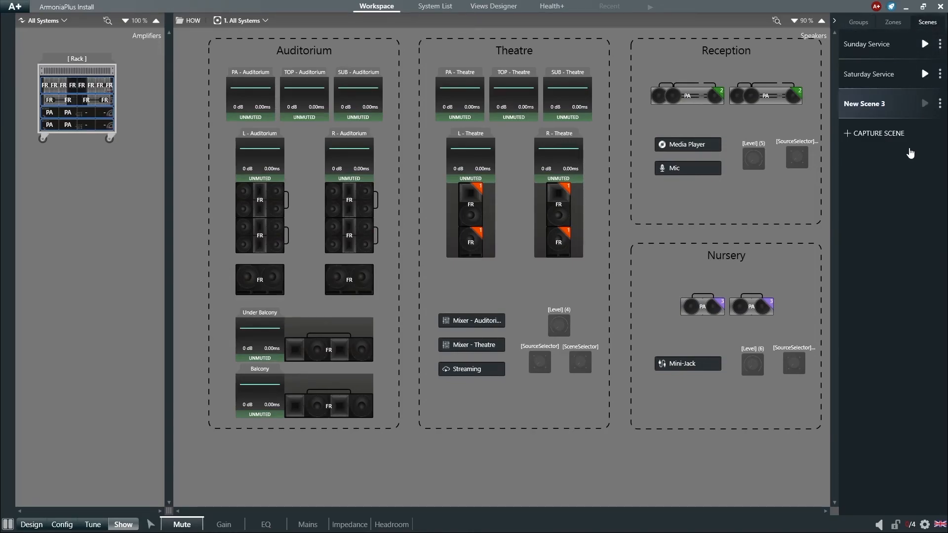
click(939, 106)
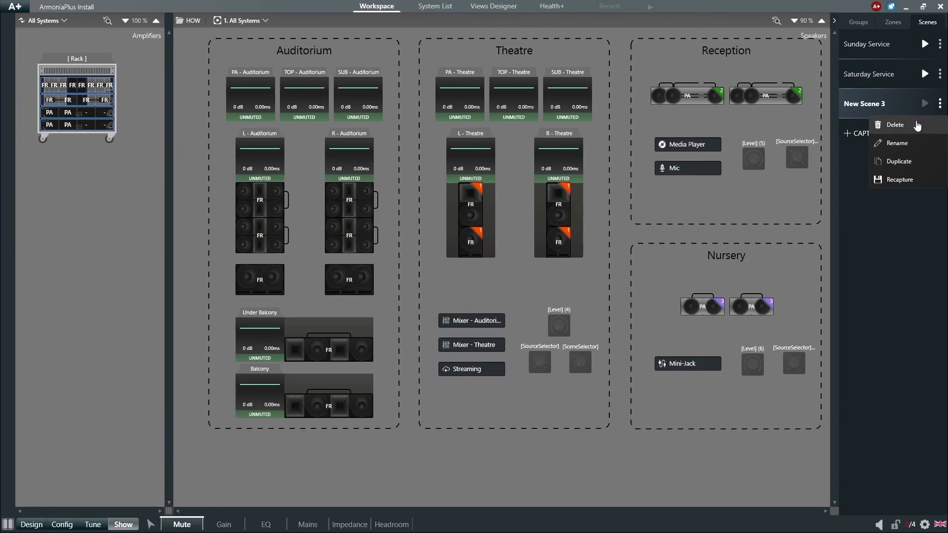
click(919, 182)
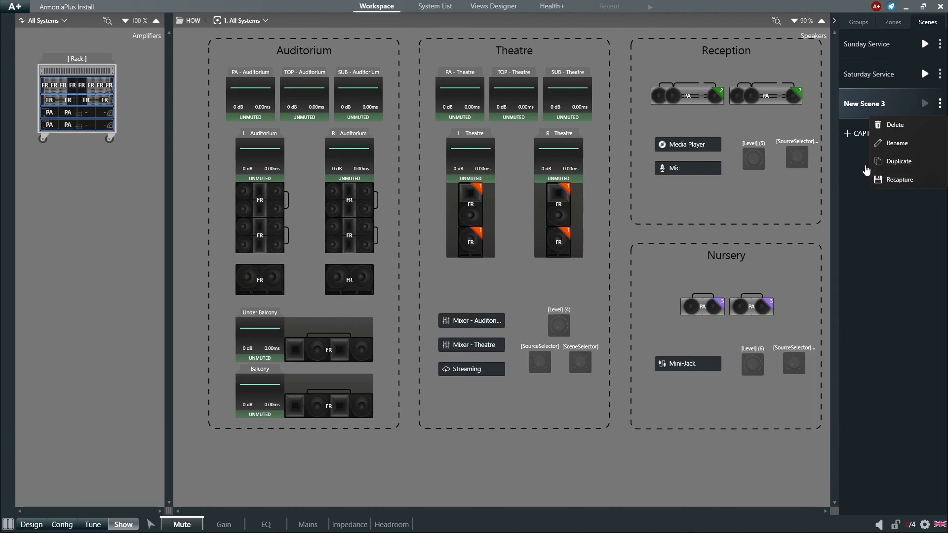